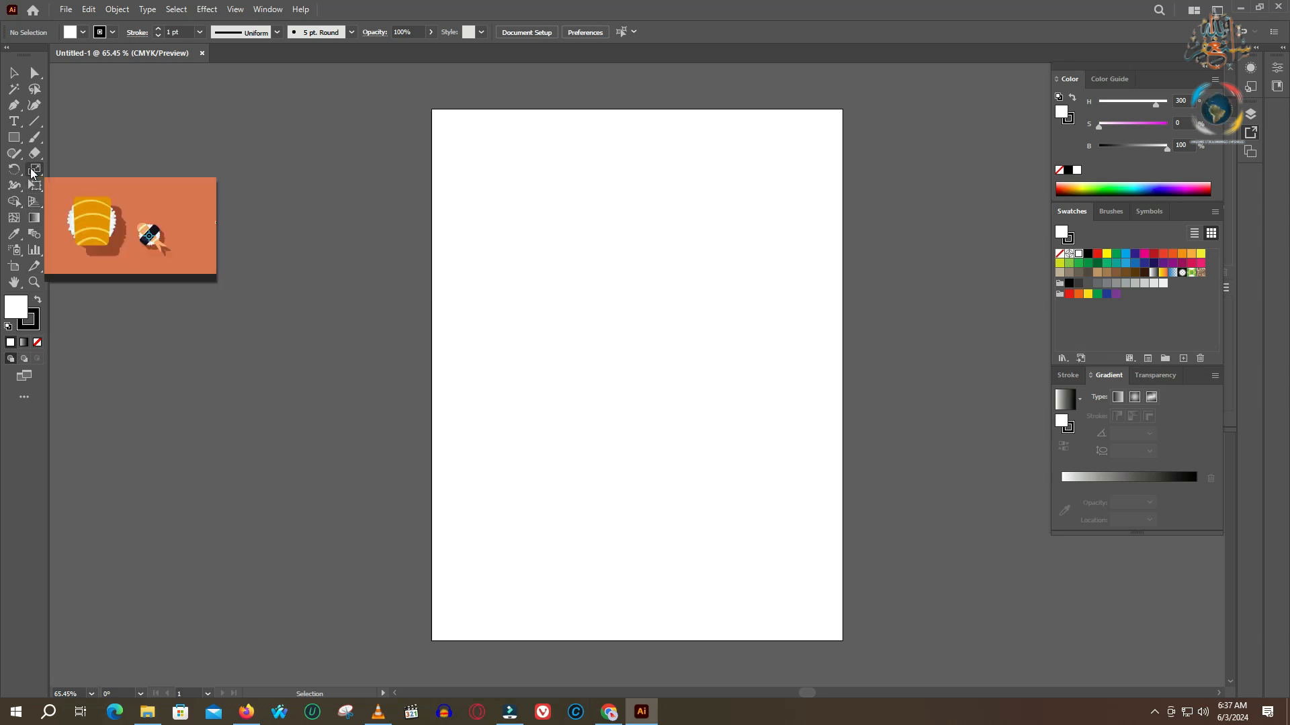
Detach the Scale, Shear and Reshape tool group as a floating panel and activate the Scale tool
left_click(31, 172)
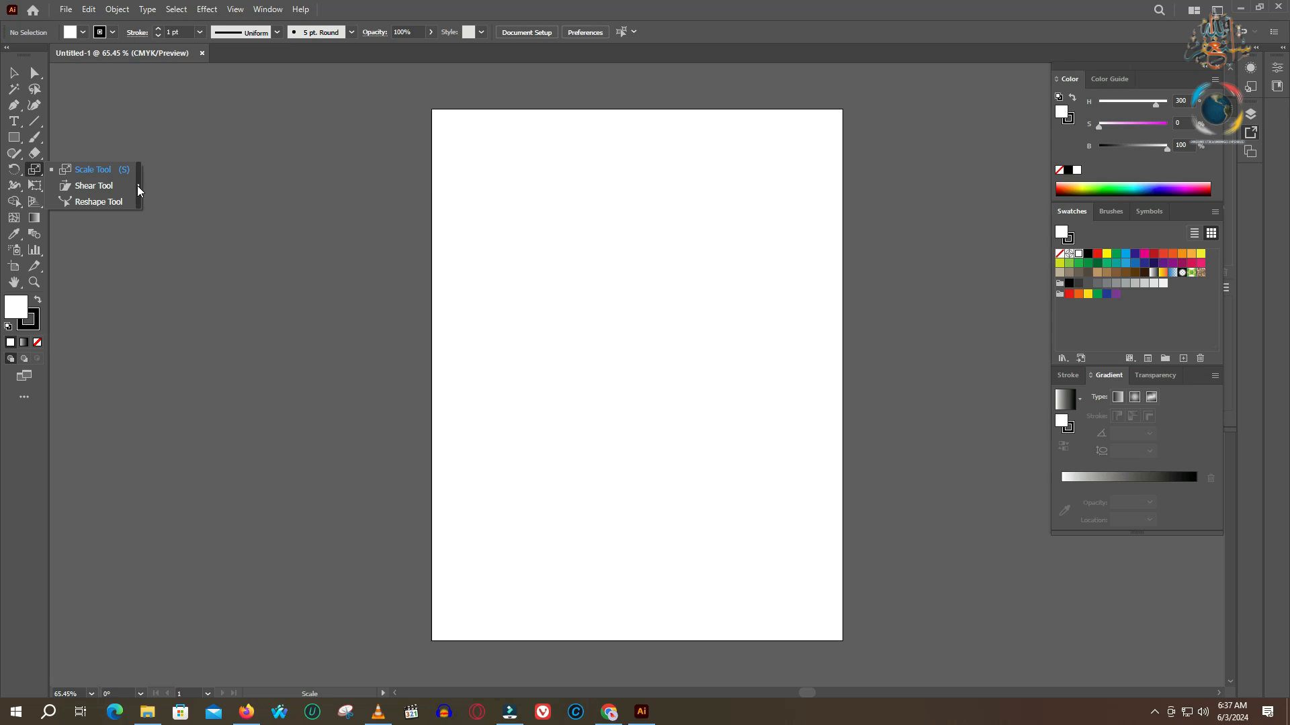
left_click(150, 280)
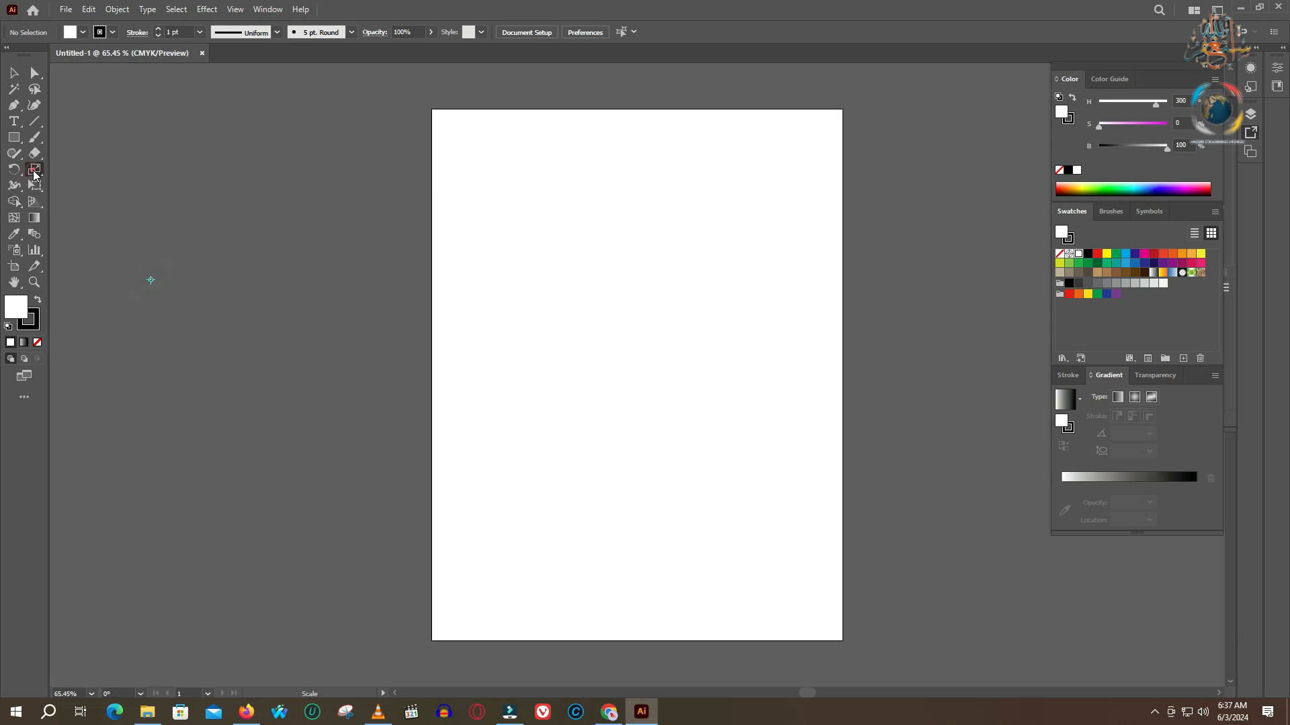
left_click(34, 173)
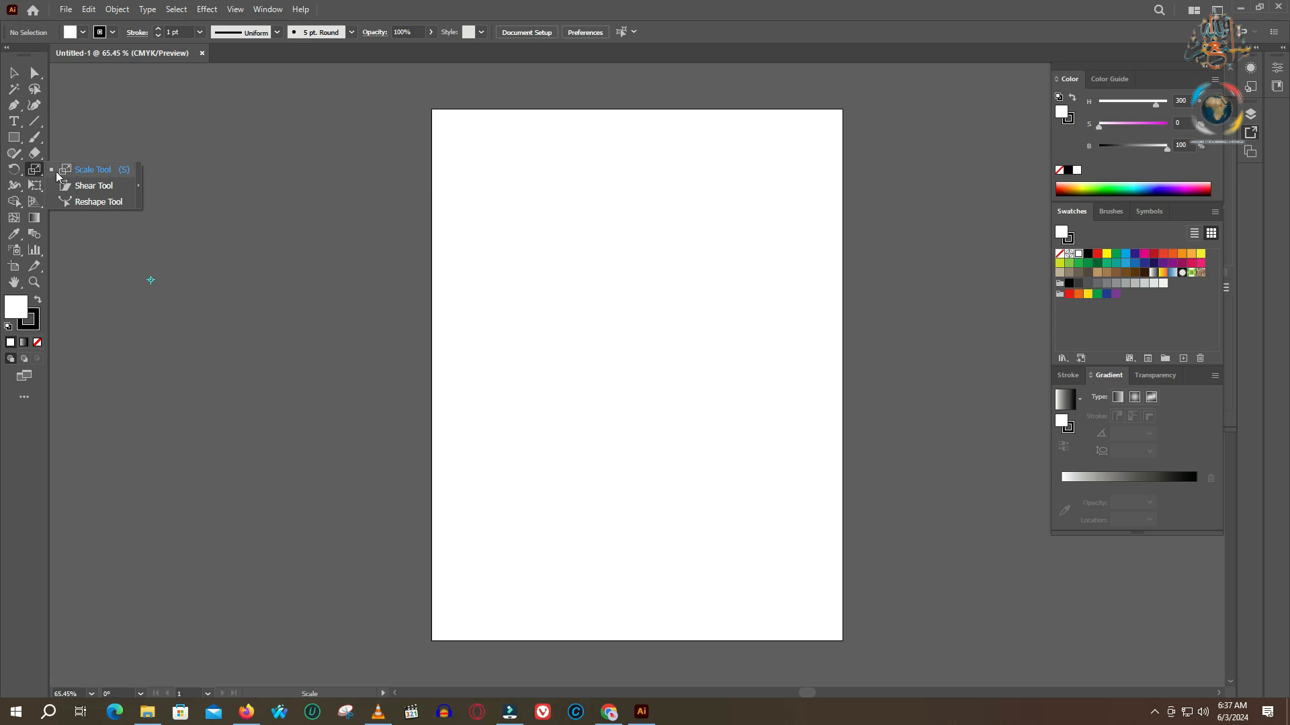
left_click(139, 187)
left_click_drag(54, 179, 231, 190)
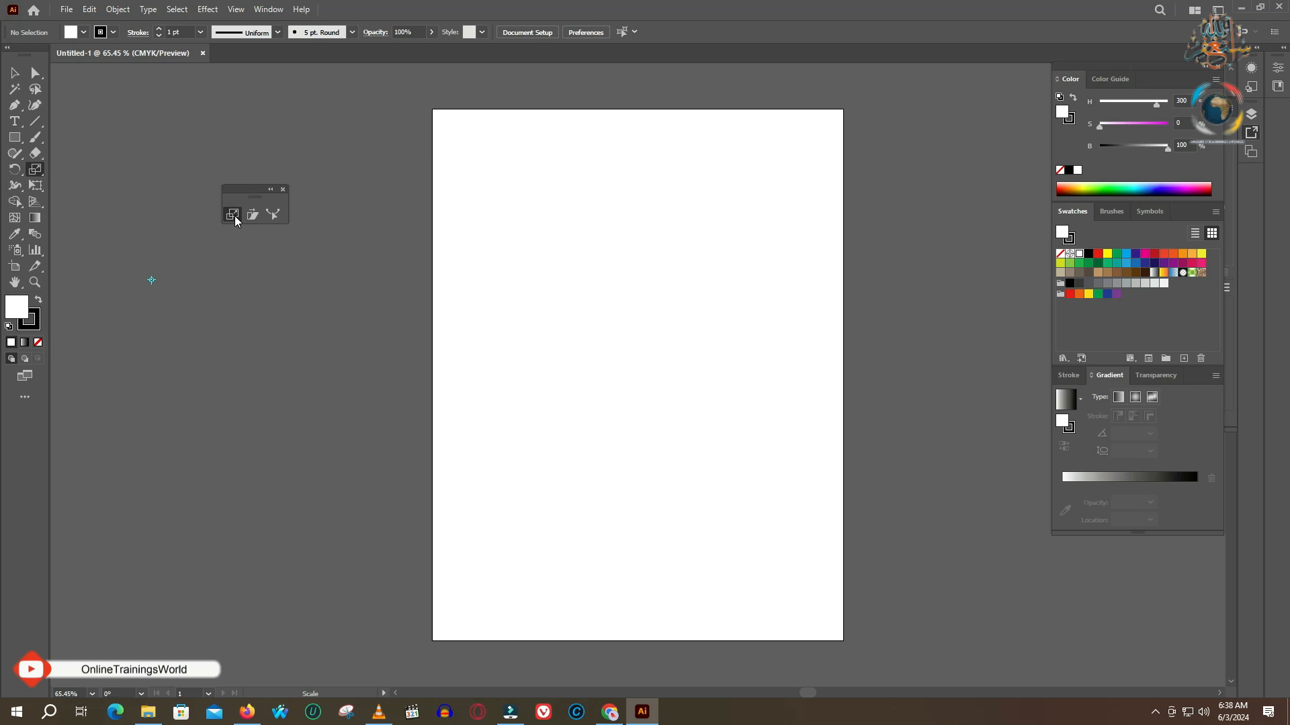
left_click(272, 215)
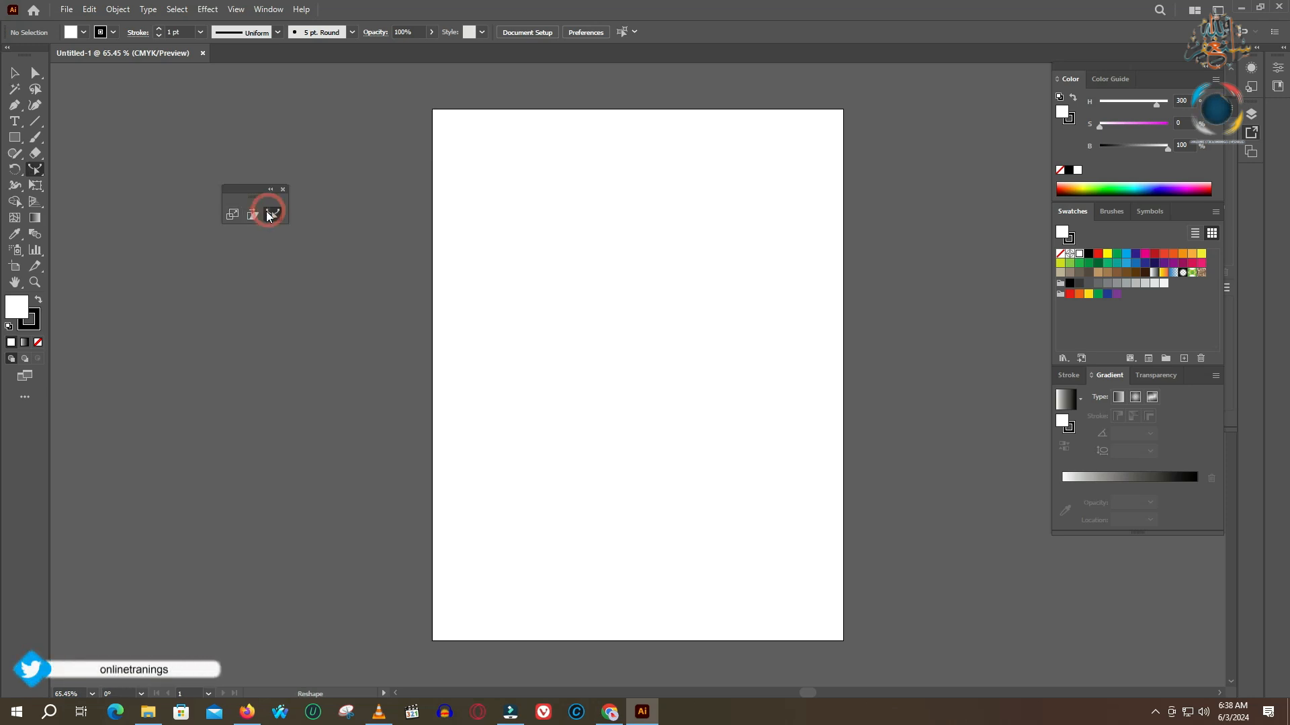
left_click(231, 215)
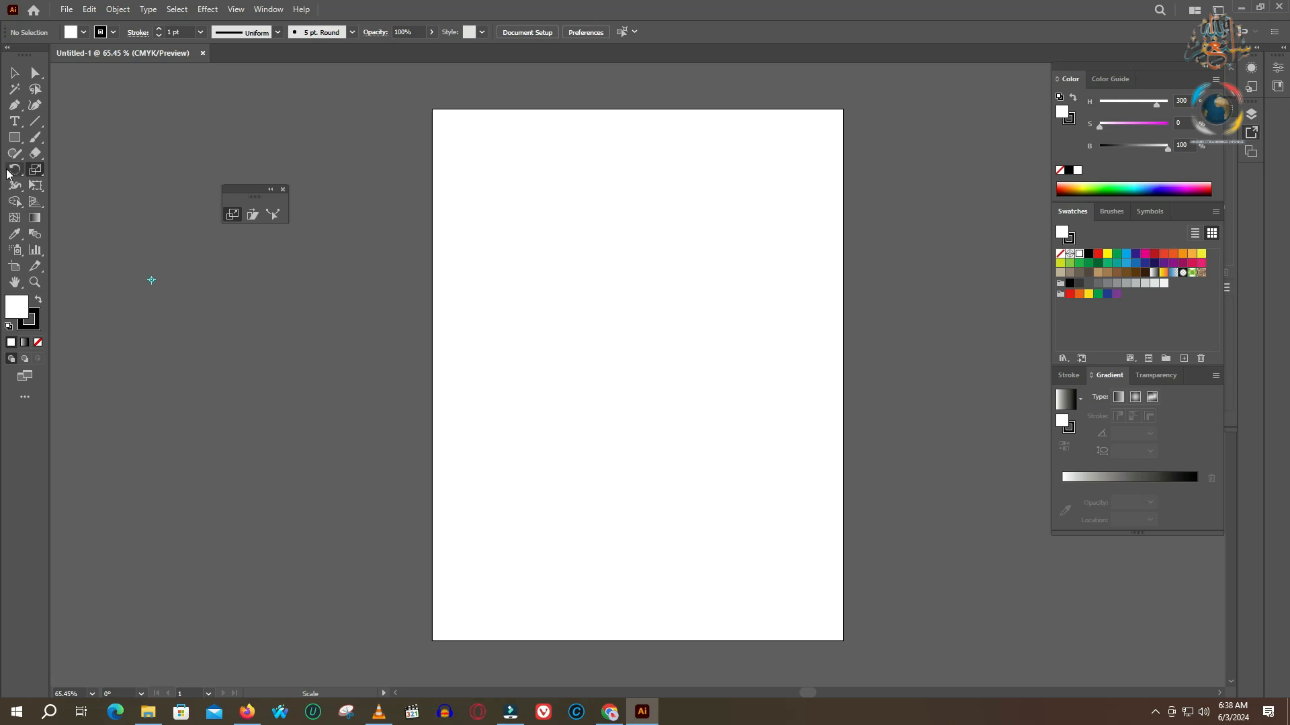
Draw a rectangle about 164 by 134 pt in the artboard's upper part and resize it by its lower-right corner to about 82 by 67 pt
left_click(14, 137)
left_click_drag(528, 183, 637, 273)
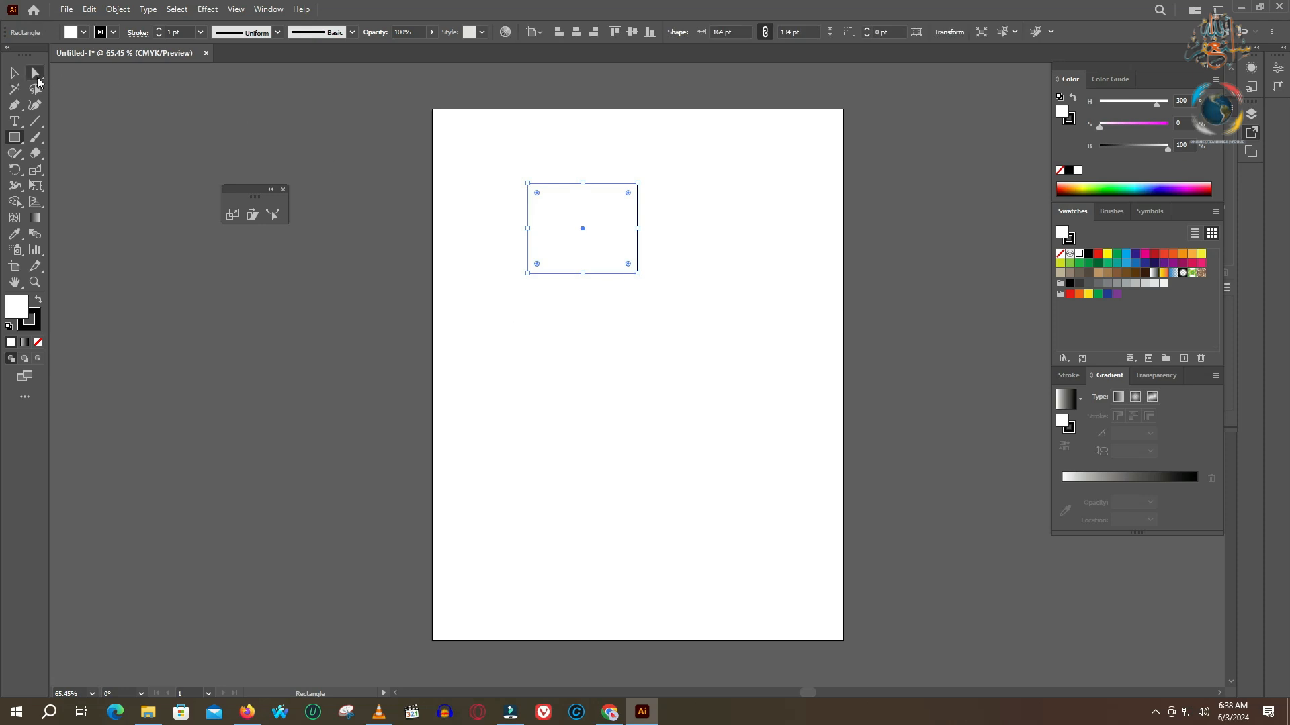
left_click(14, 73)
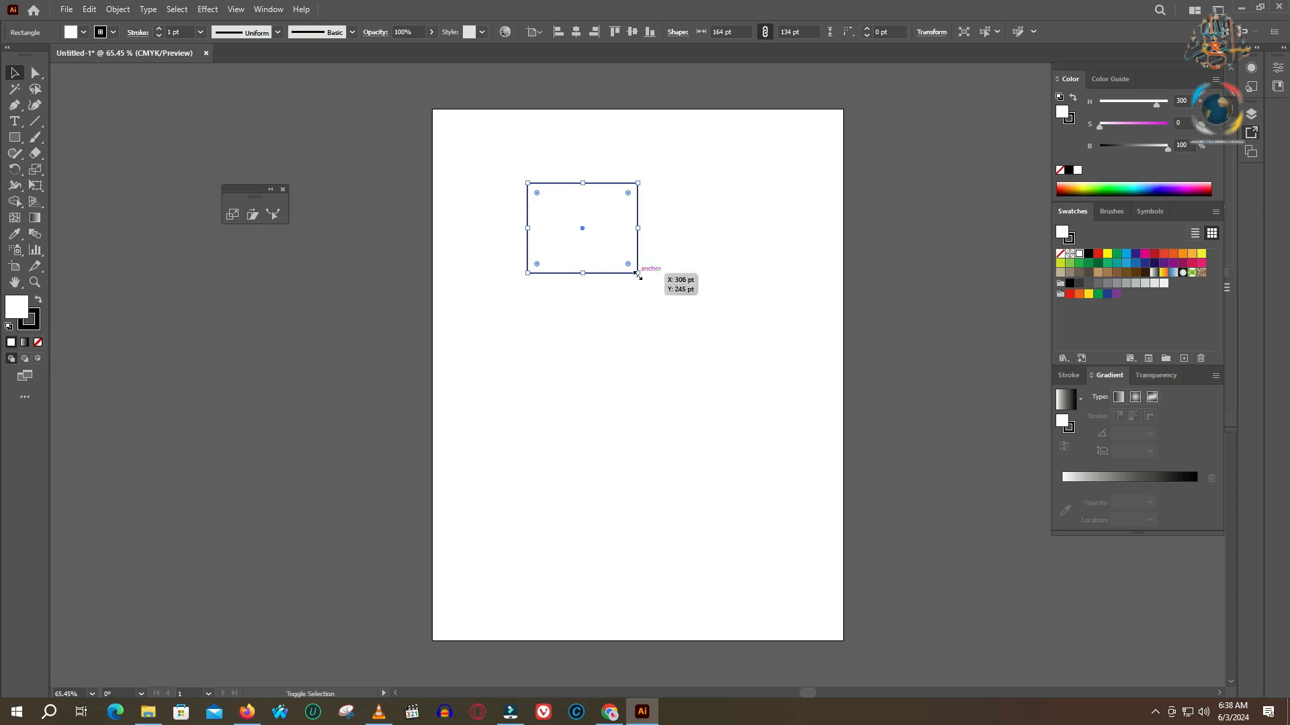
left_click_drag(638, 275, 636, 270)
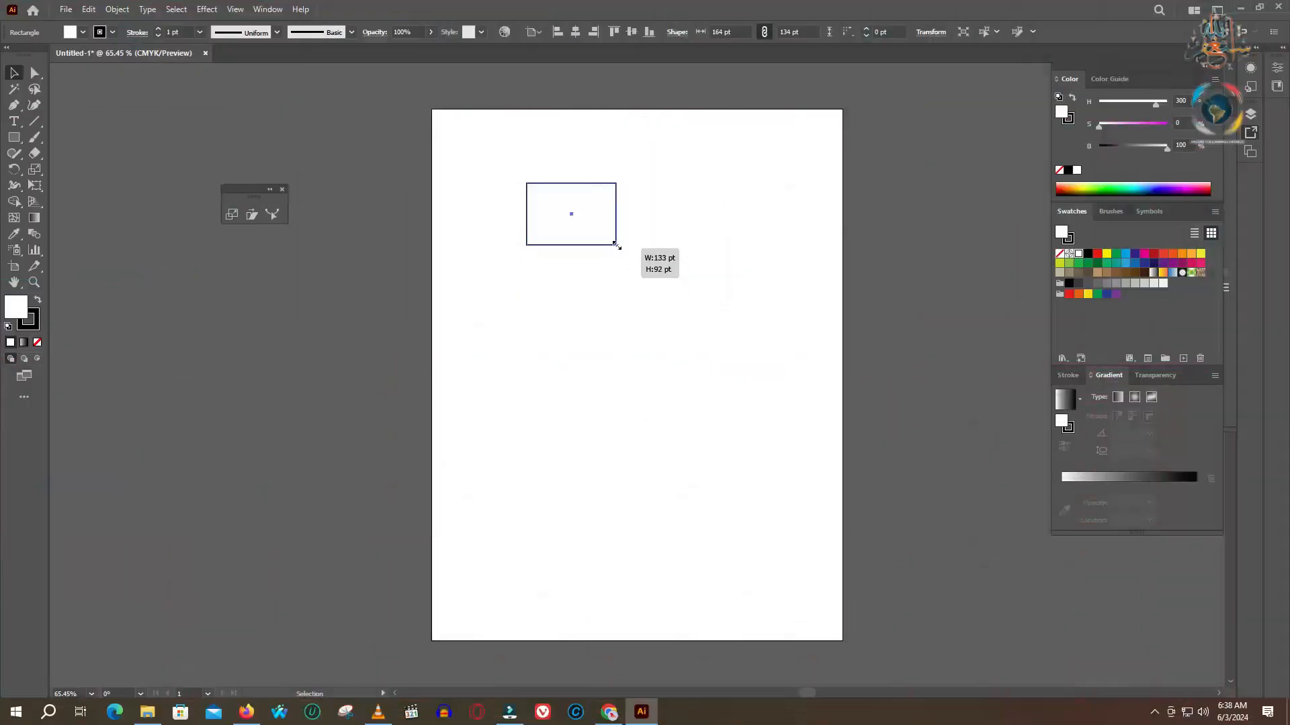
mouse_move(616, 248)
left_mouse_down()
mouse_move(651, 352)
mouse_move(663, 300)
mouse_move(699, 336)
mouse_move(642, 296)
mouse_move(647, 340)
mouse_move(697, 331)
mouse_move(628, 306)
mouse_move(691, 311)
mouse_move(599, 254)
left_mouse_up()
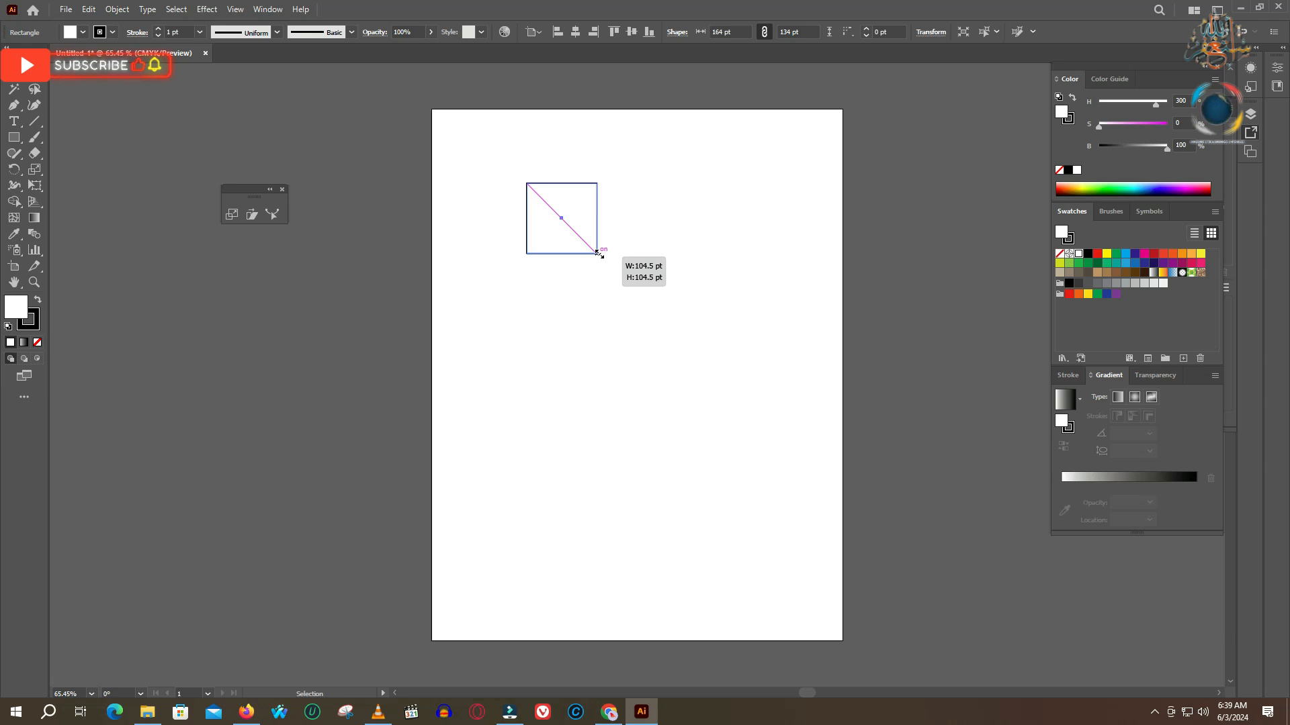
key("alt")
left_click_drag(600, 254, 685, 275)
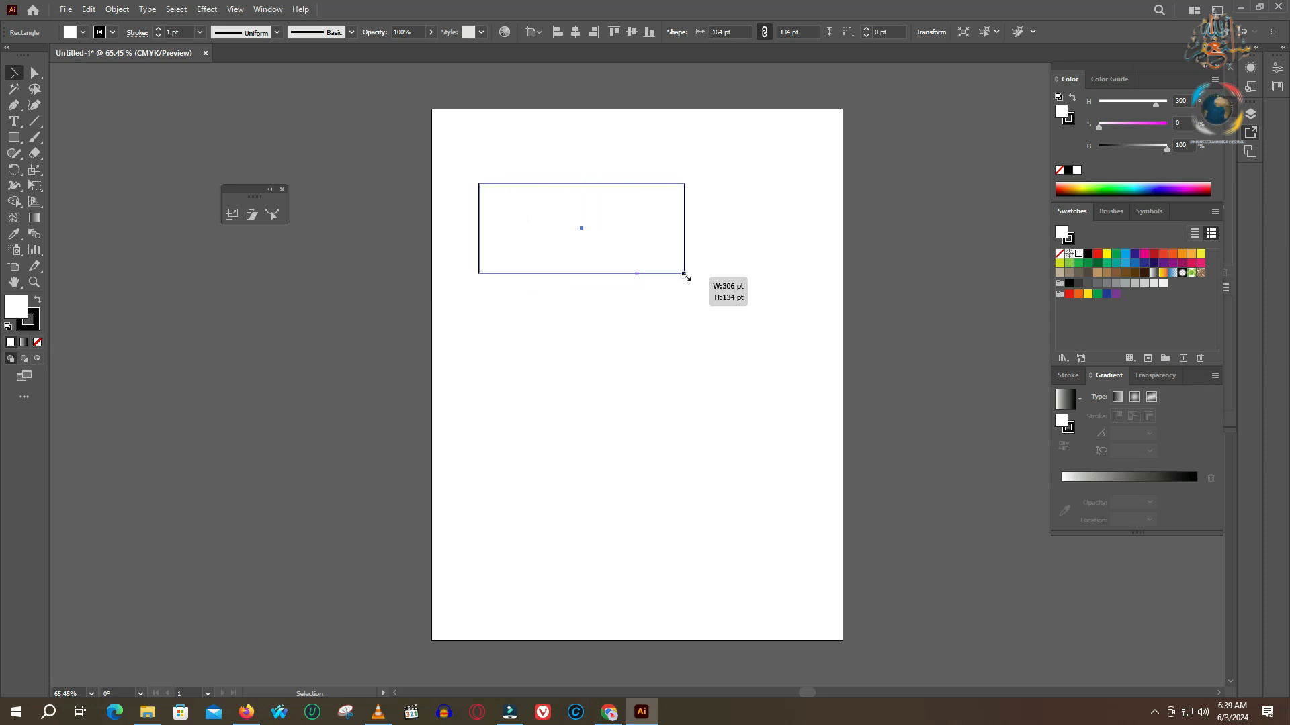
left_click_drag(685, 275, 658, 277)
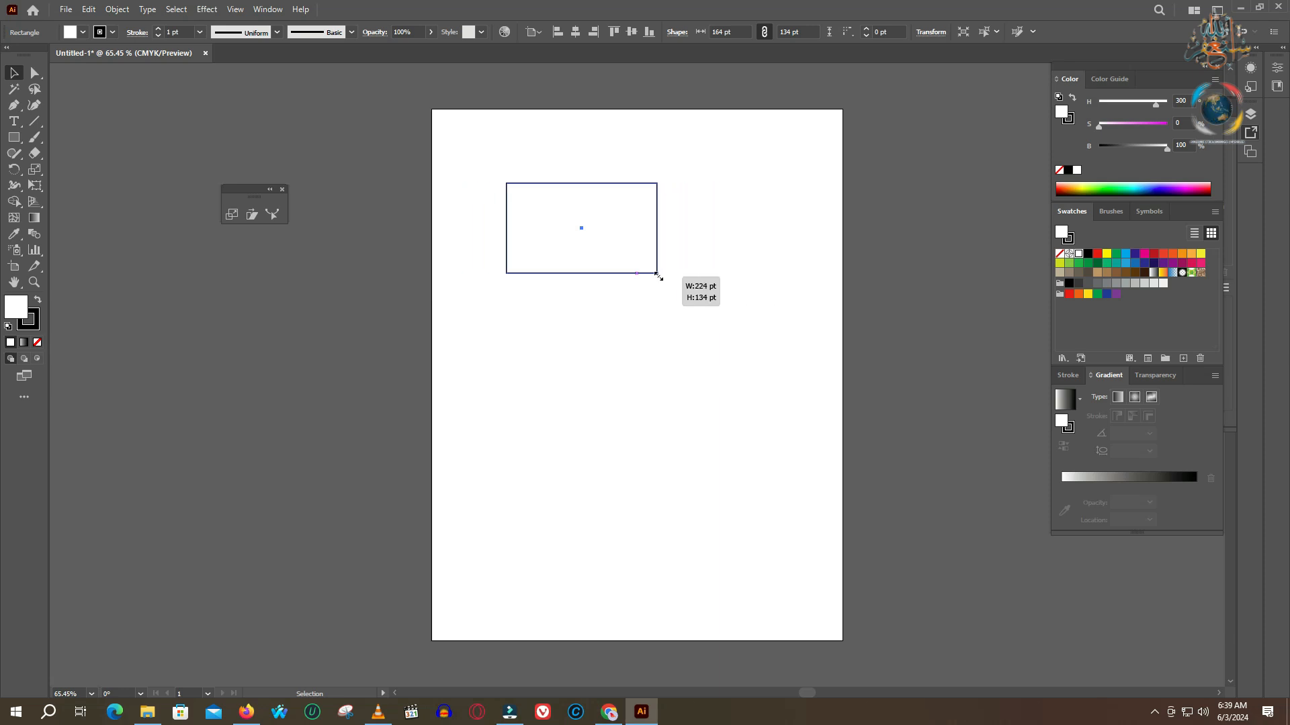
left_click_drag(658, 277, 658, 318)
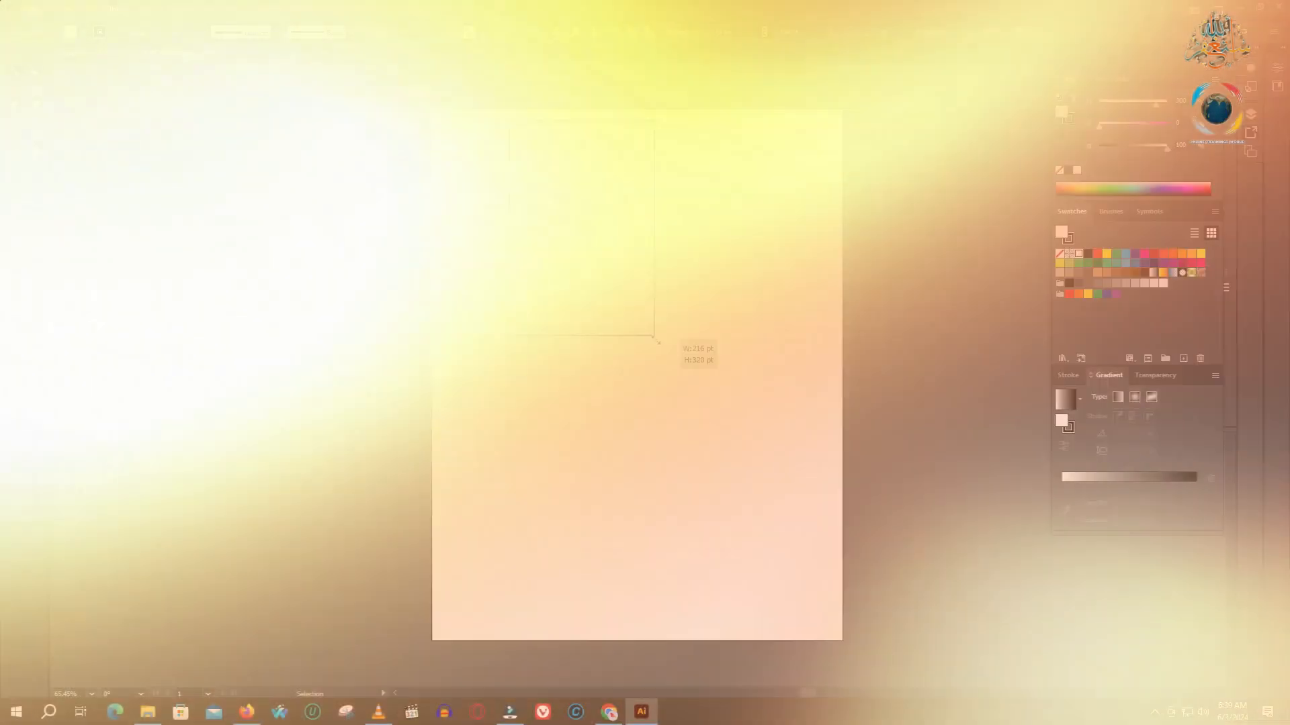
left_click_drag(660, 293, 583, 248)
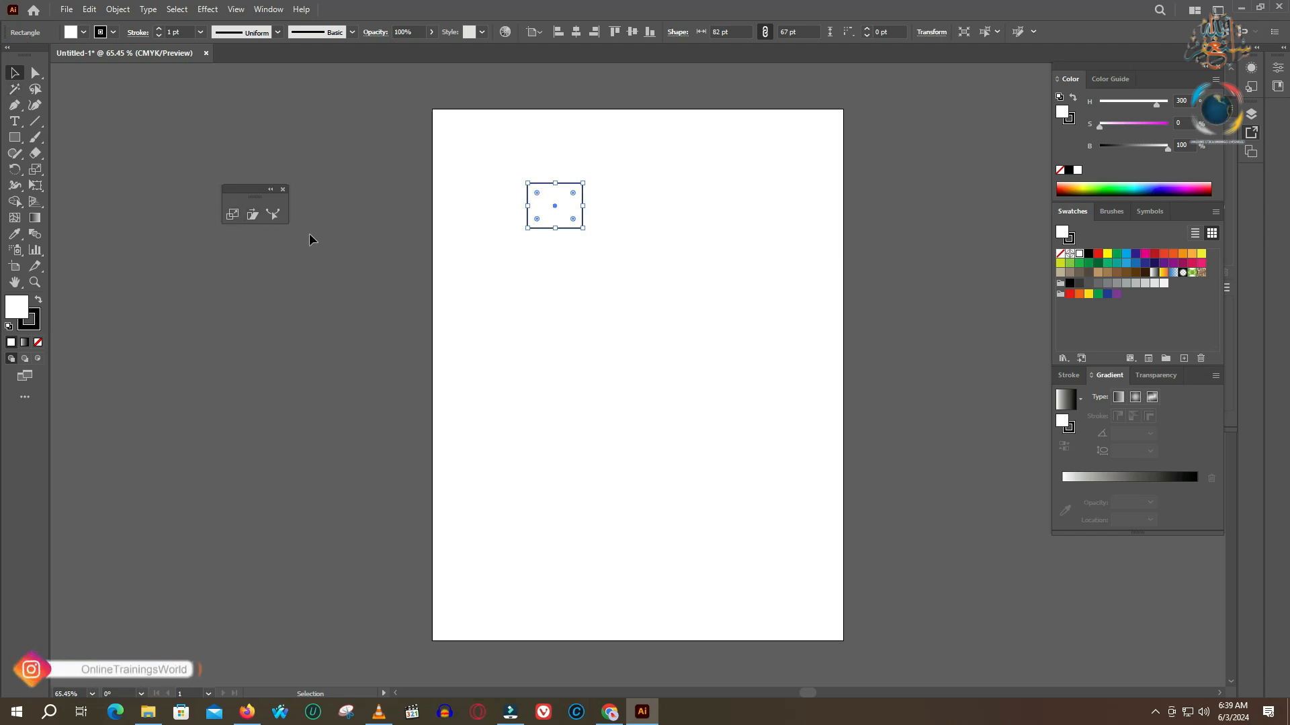
Select the rectangle's two upper anchor points, try moving them, and undo the move
left_click(233, 214)
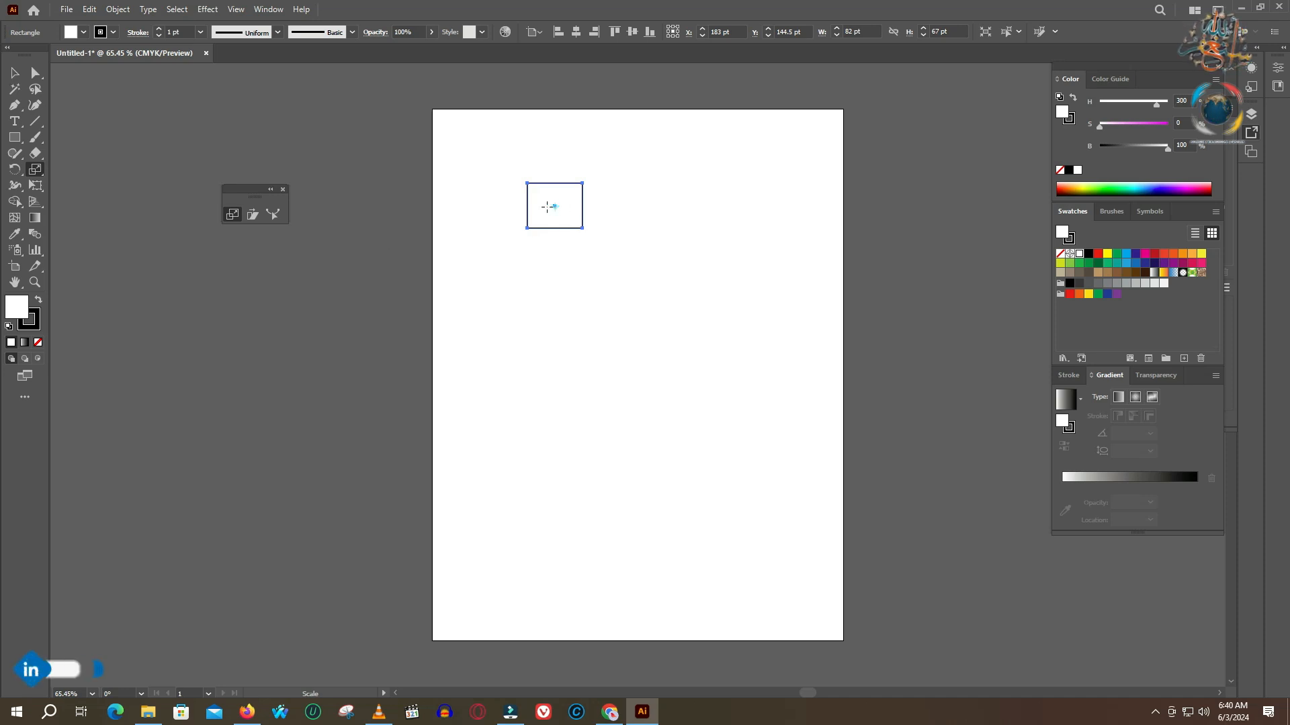
left_click(35, 72)
left_click_drag(503, 161, 607, 194)
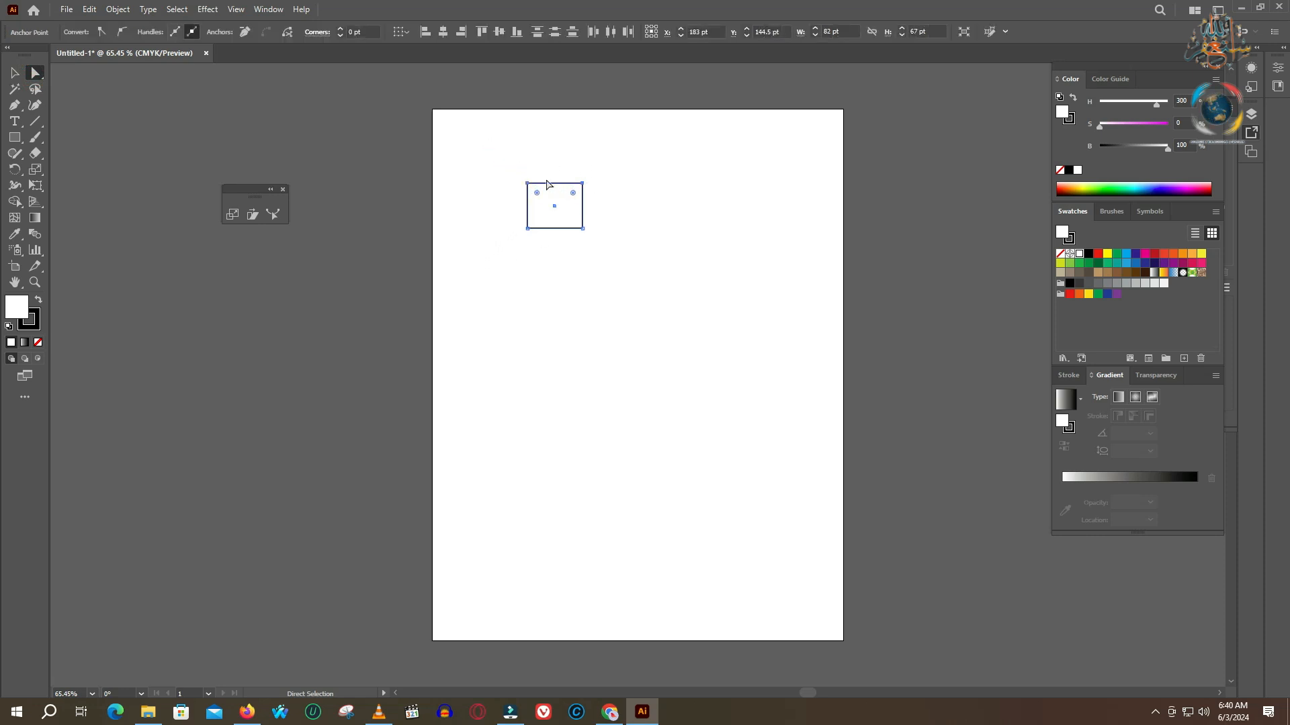
mouse_move(582, 183)
left_mouse_down()
mouse_move(640, 187)
mouse_move(582, 174)
left_mouse_up()
key("ctrl+z")
left_click(233, 214)
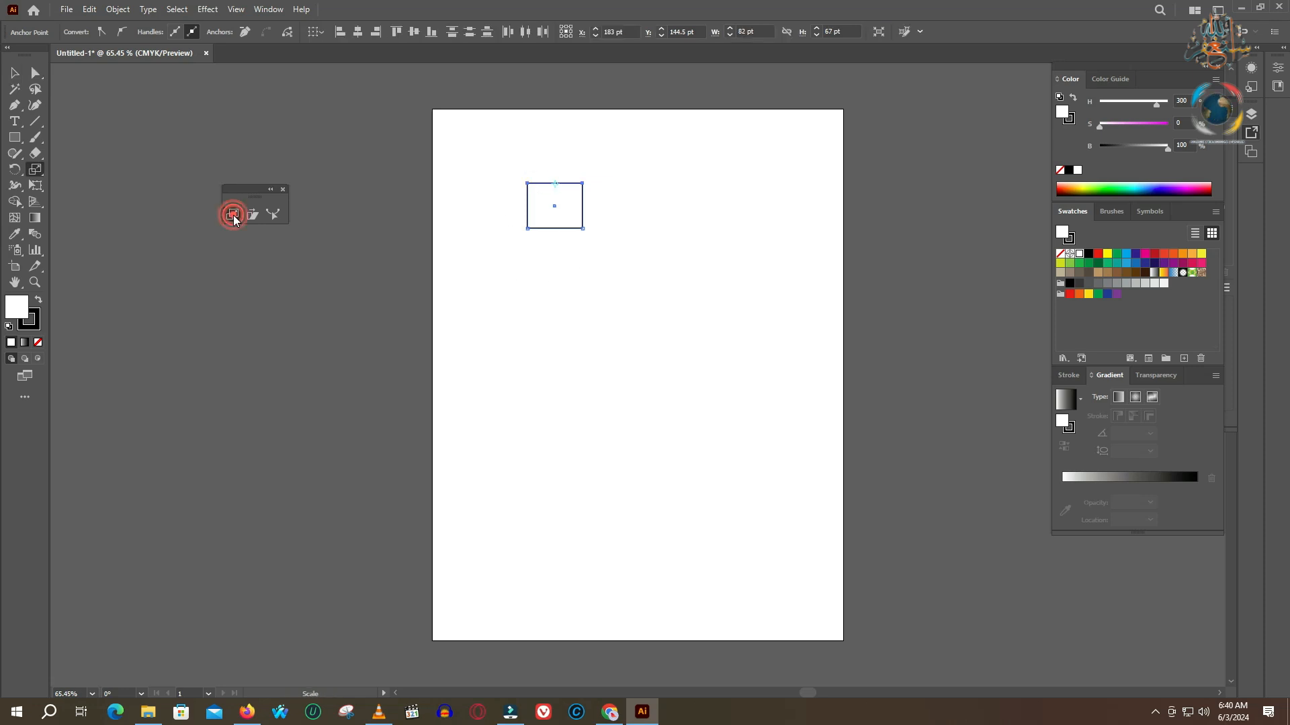
Duplicate the rectangle diagonally toward its lower right and repeat the transformation four times to build a stack of overlapping copies
left_click(35, 76)
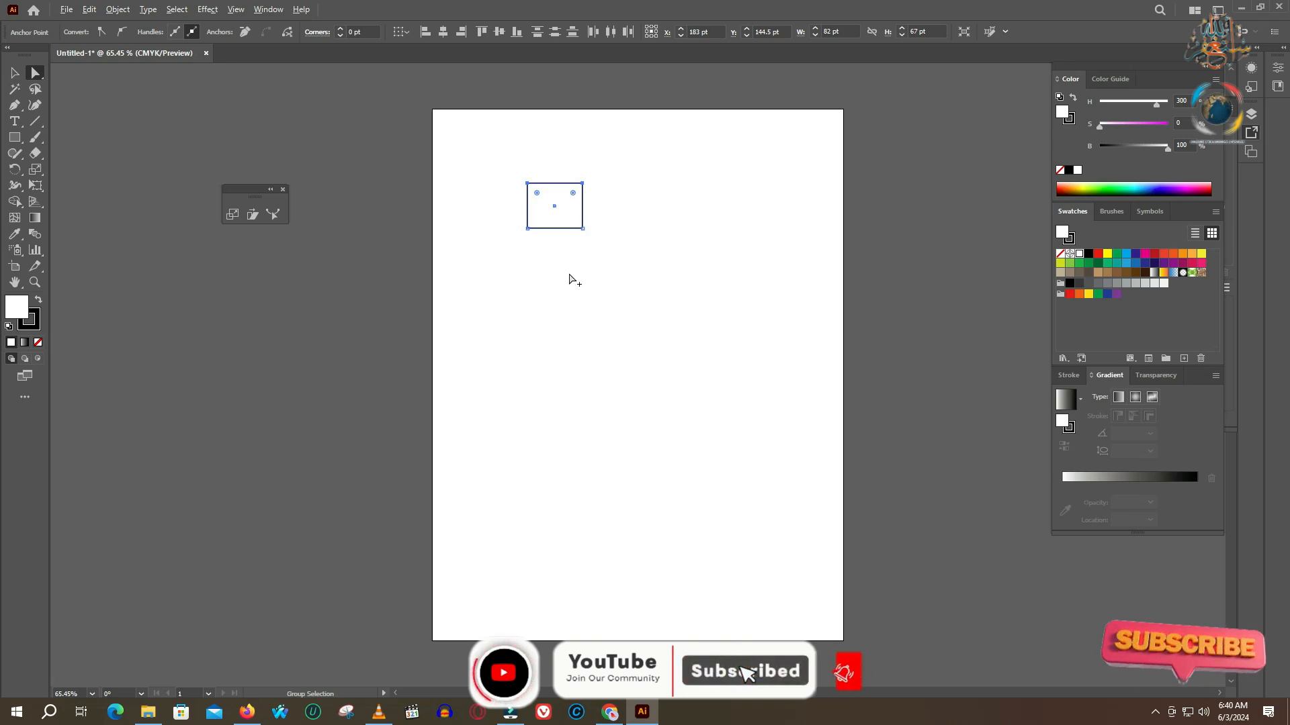
left_click_drag(582, 228, 612, 259)
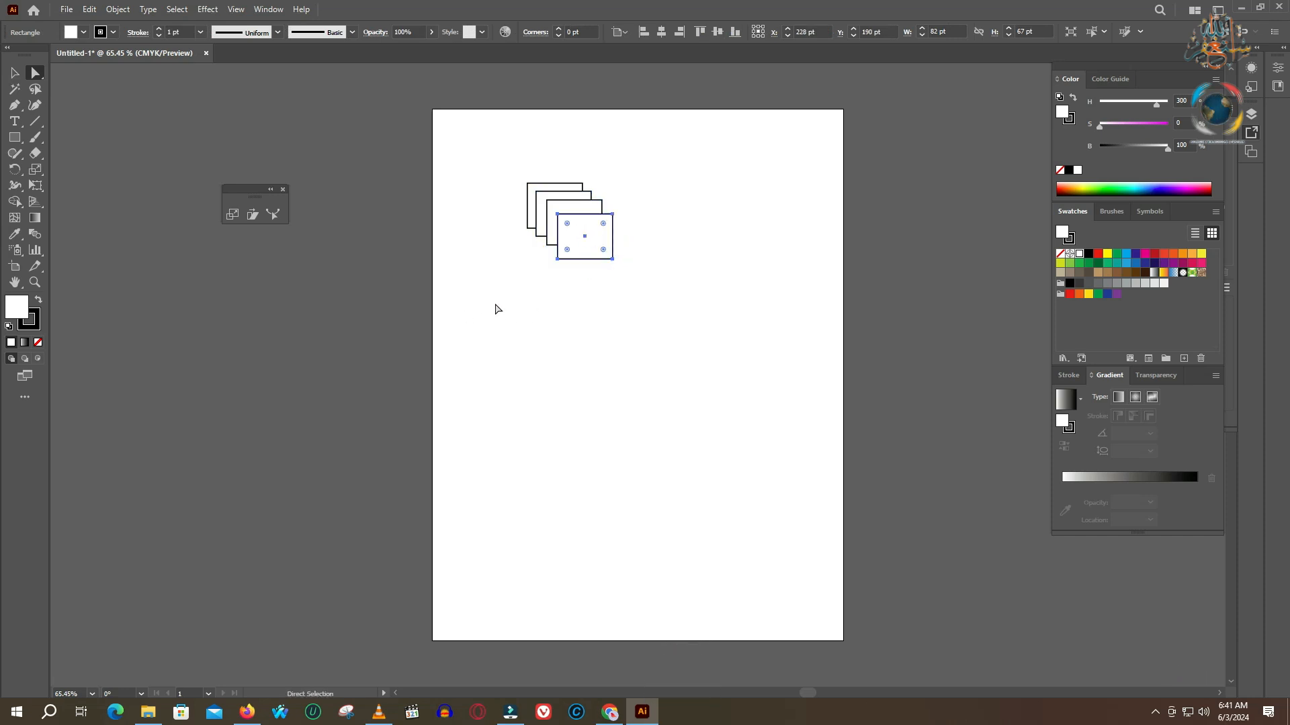
key("ctrl+z")
key("ctrl+z")
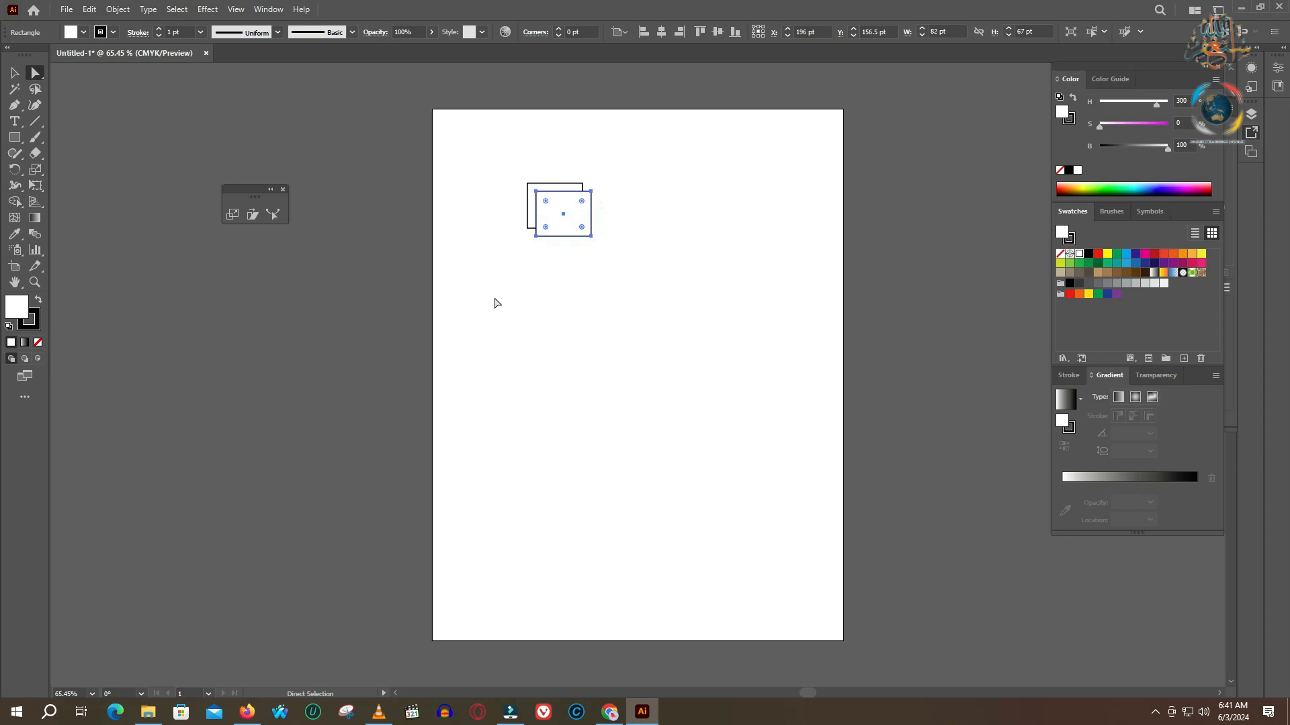
key("ctrl+d")
key("ctrl+d")
key("ctrl+d")
key("ctrl+d")
key("a")
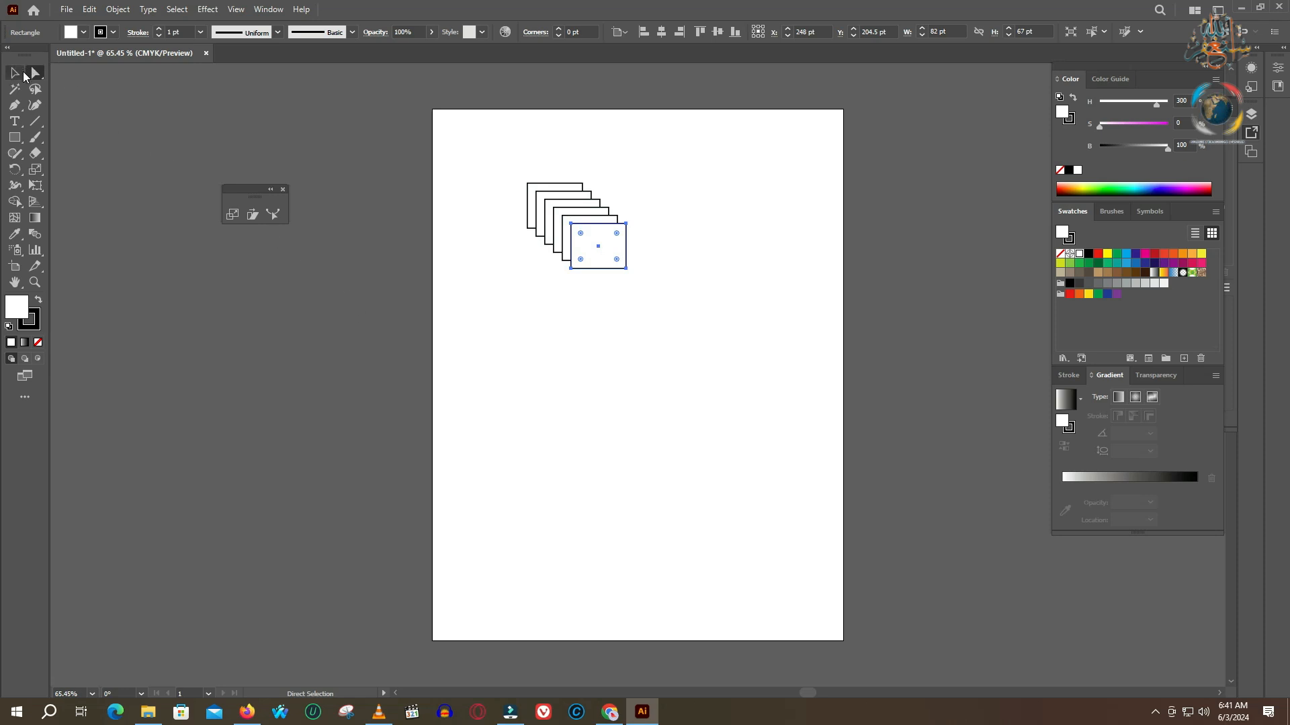
Activate the Scale tool on the single large rectangle and reposition its reference point inside the shape
left_click(231, 216)
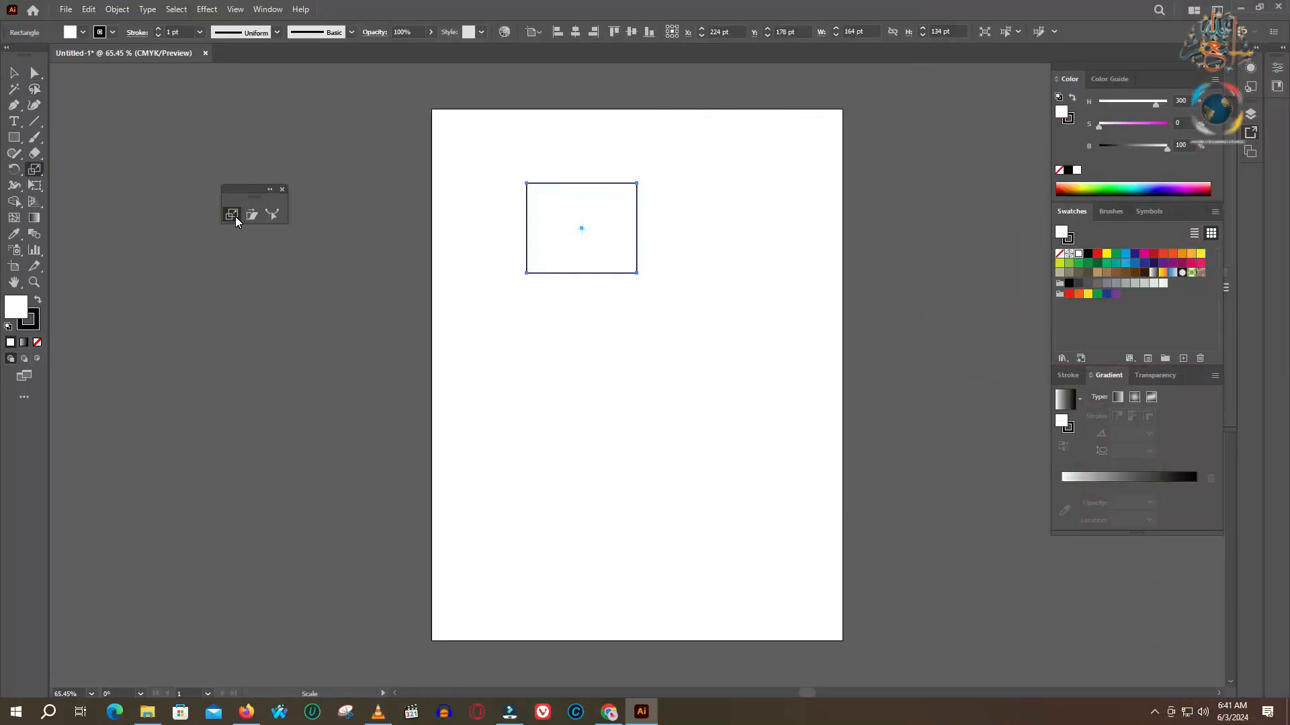
left_click(36, 74)
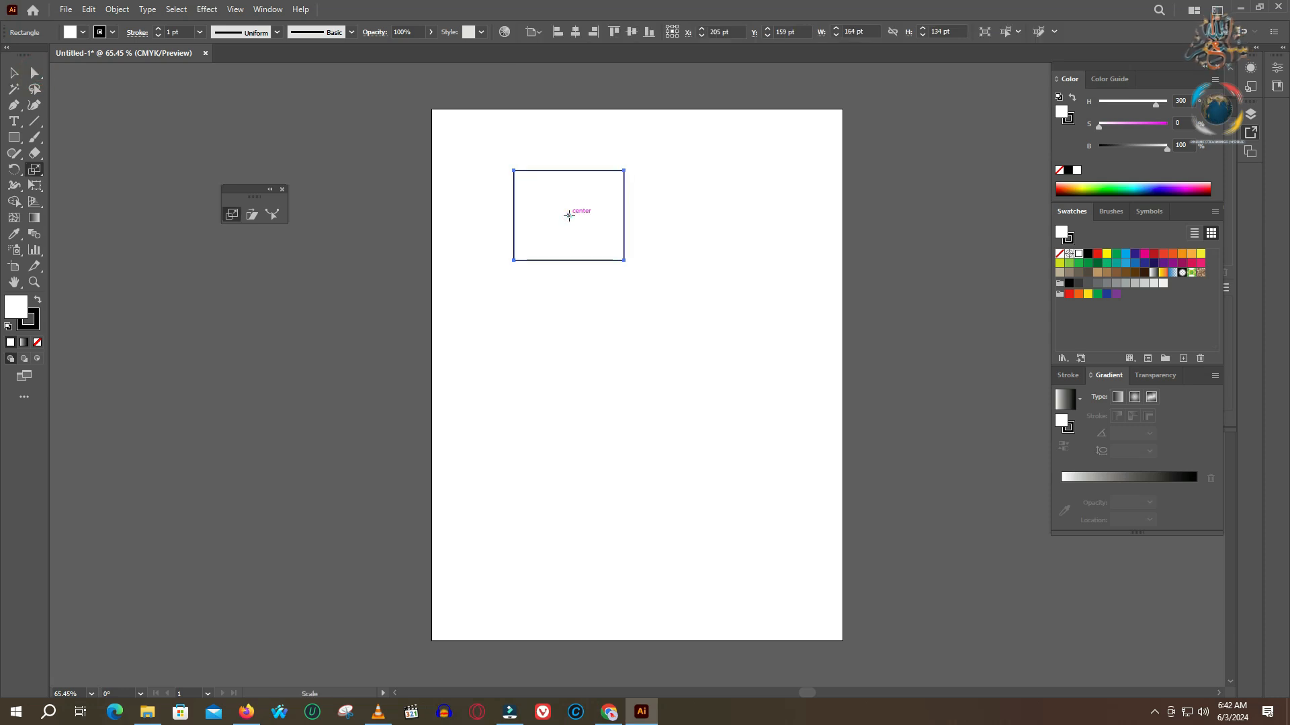
left_click_drag(568, 215, 572, 203)
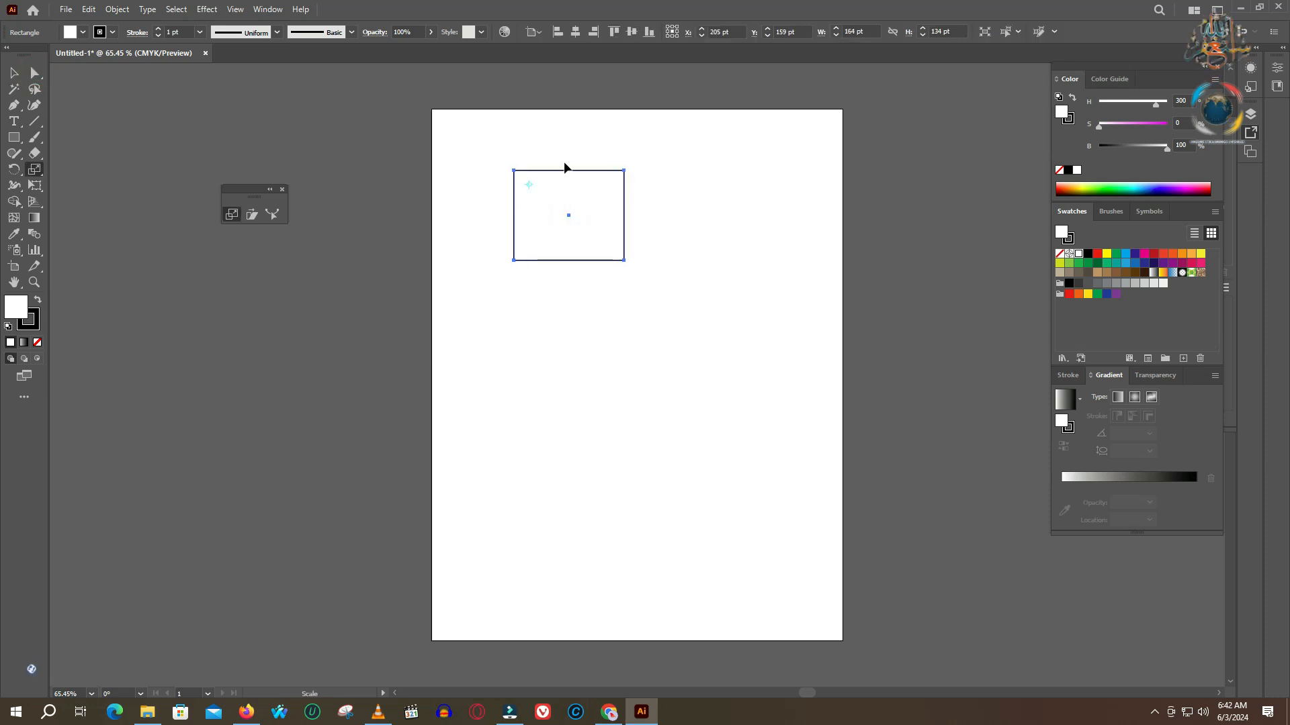
Select the rectangle's two upper anchor points and scale them horizontally inward to form a trapezoid with a narrower top edge
left_click(35, 73)
left_click_drag(503, 154, 624, 177)
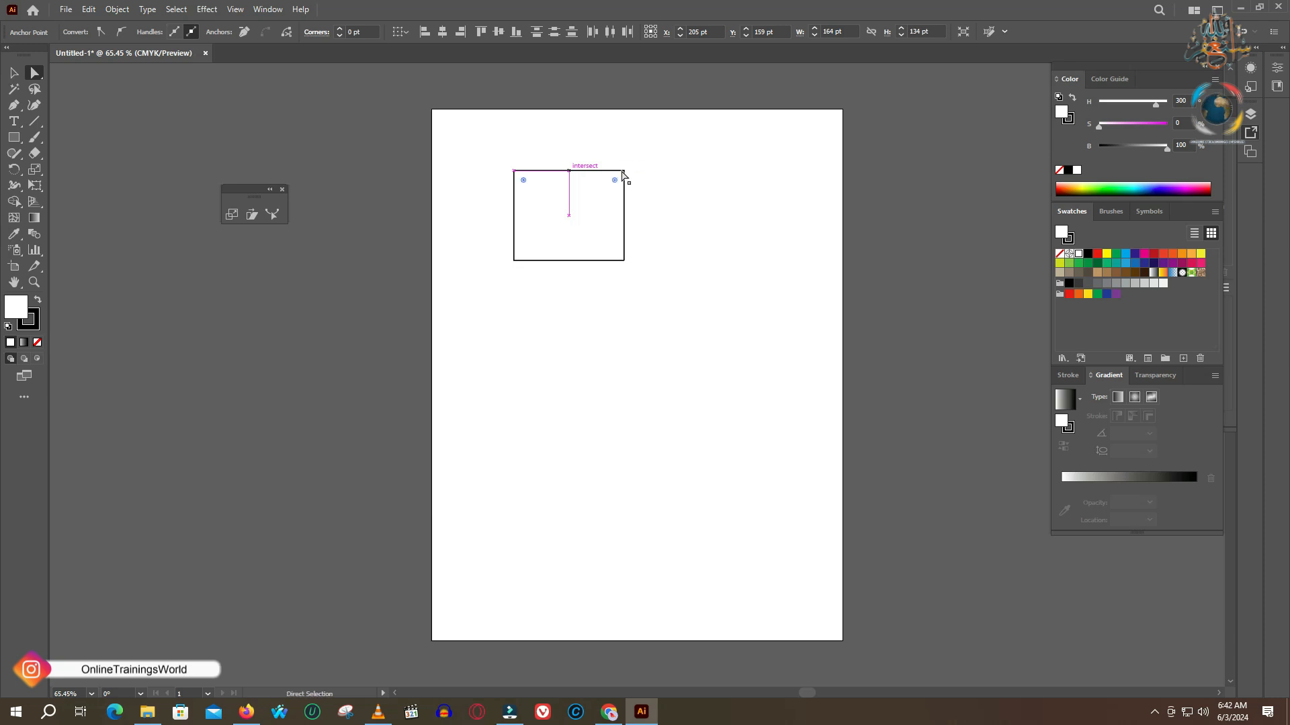
left_click(232, 214)
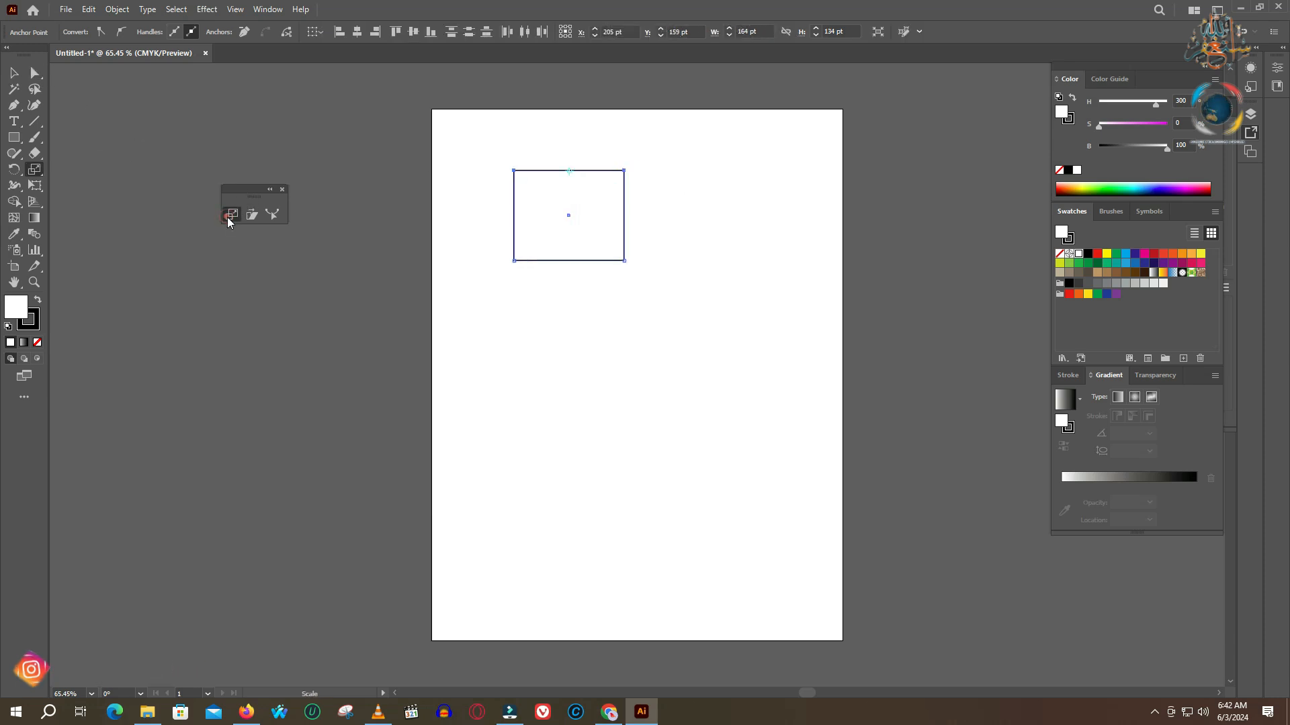
mouse_move(624, 171)
left_mouse_down()
mouse_move(700, 173)
mouse_move(573, 164)
mouse_move(684, 167)
mouse_move(599, 164)
left_mouse_up()
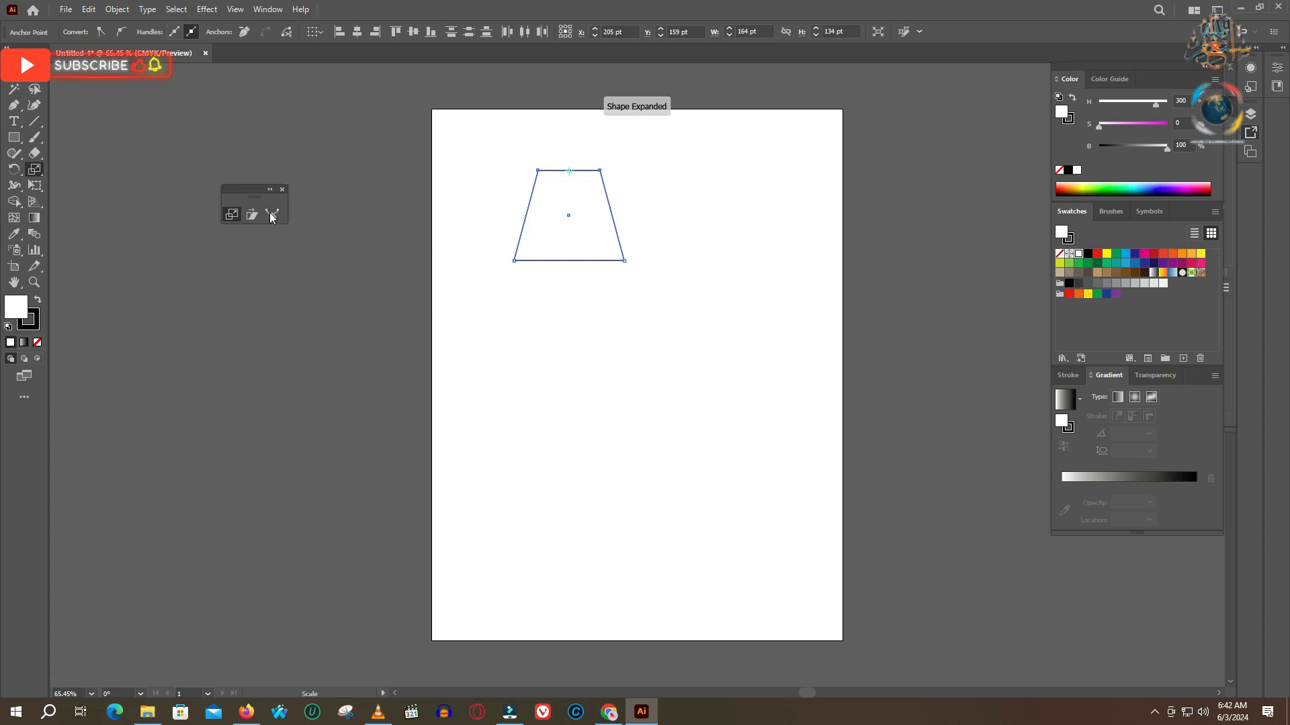
Undo the trapezoid scaling and the earlier rectangle edits back to an empty artboard
key("ctrl+z")
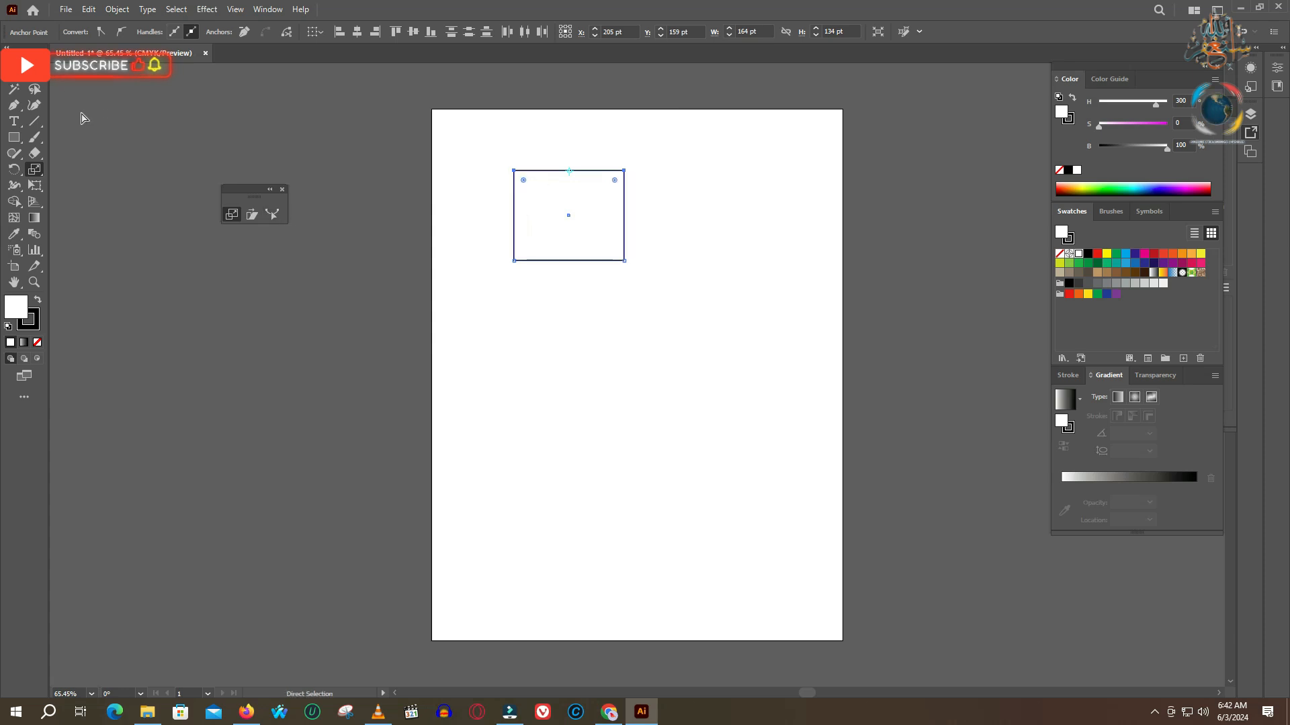
key("ctrl+z")
key("ctrl+z")
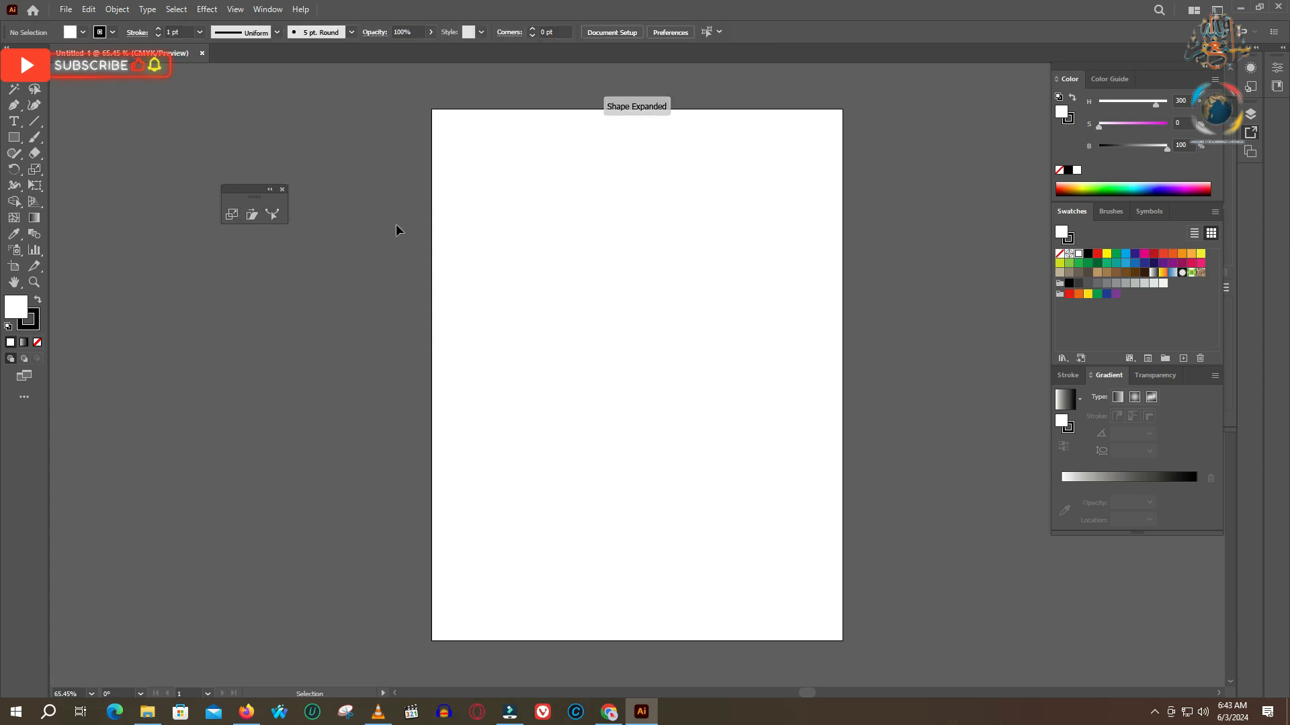
Draw a rectangle about 92 by 79 pt near the artboard's upper-left corner and duplicate it rightward into a row of five with 9 pt gaps
left_click_drag(474, 183, 537, 237)
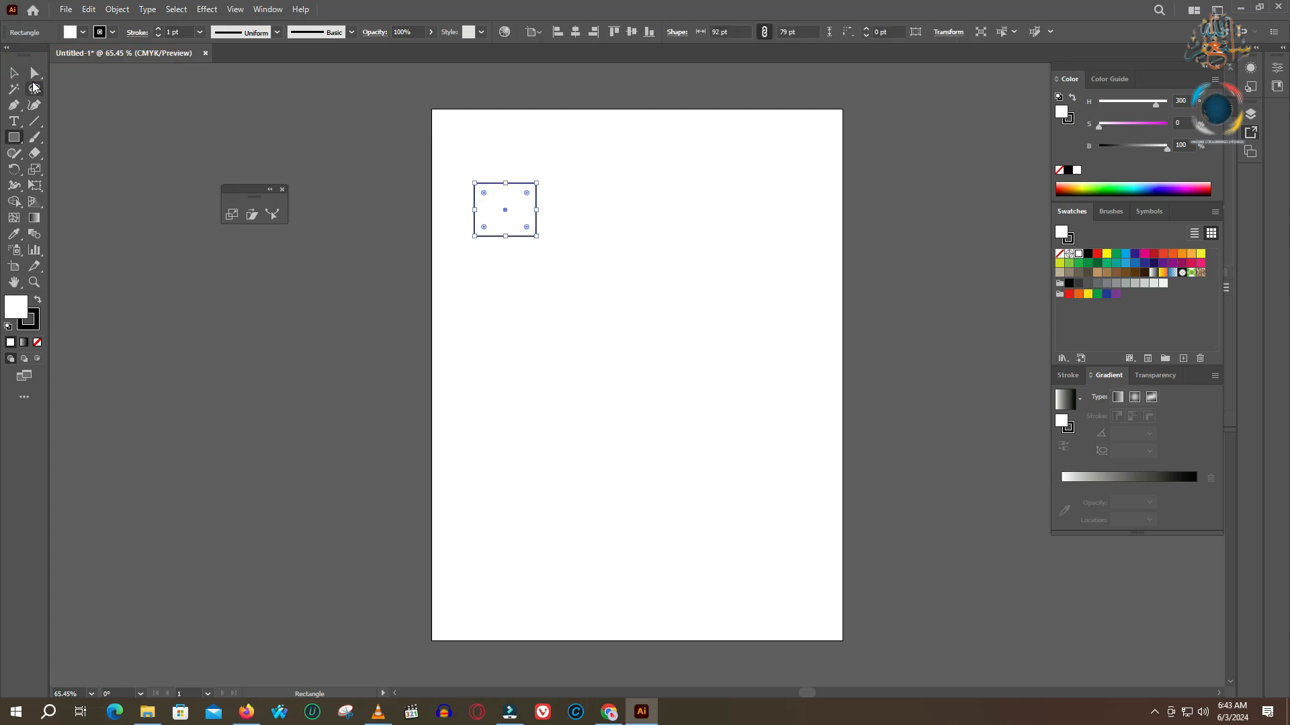
left_click(33, 79)
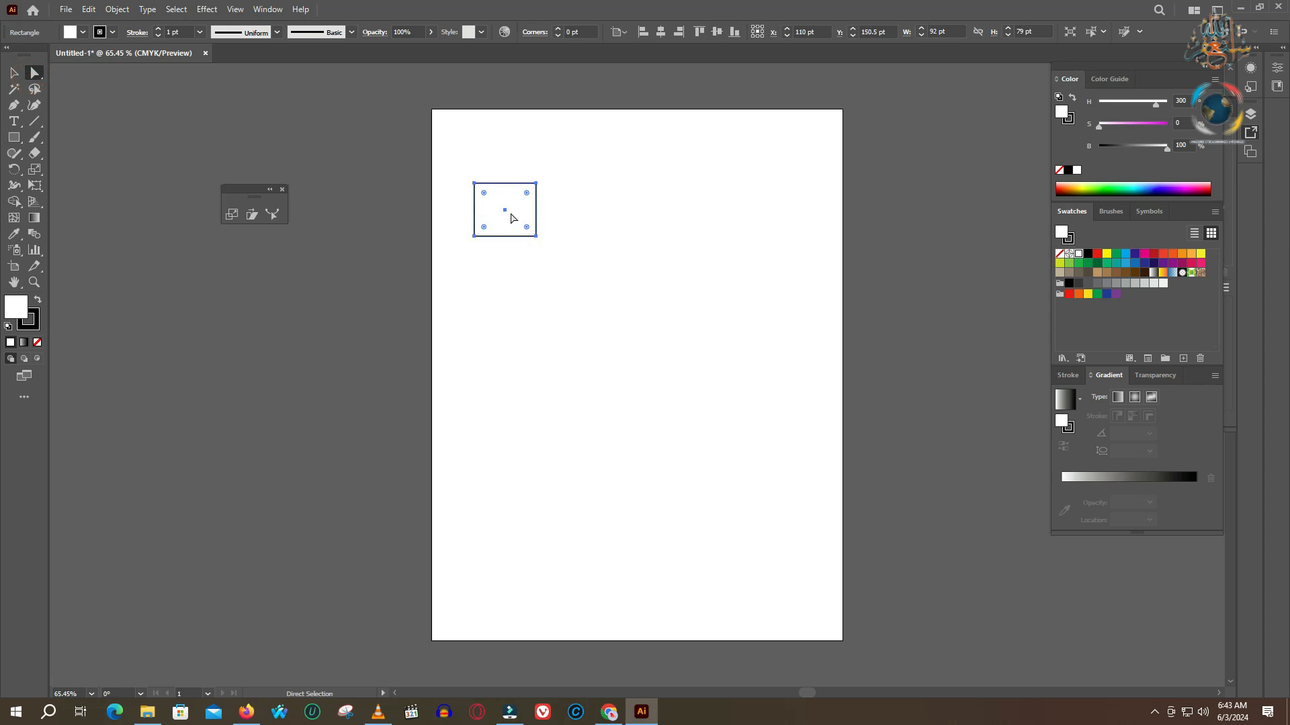
left_click_drag(530, 219, 668, 216)
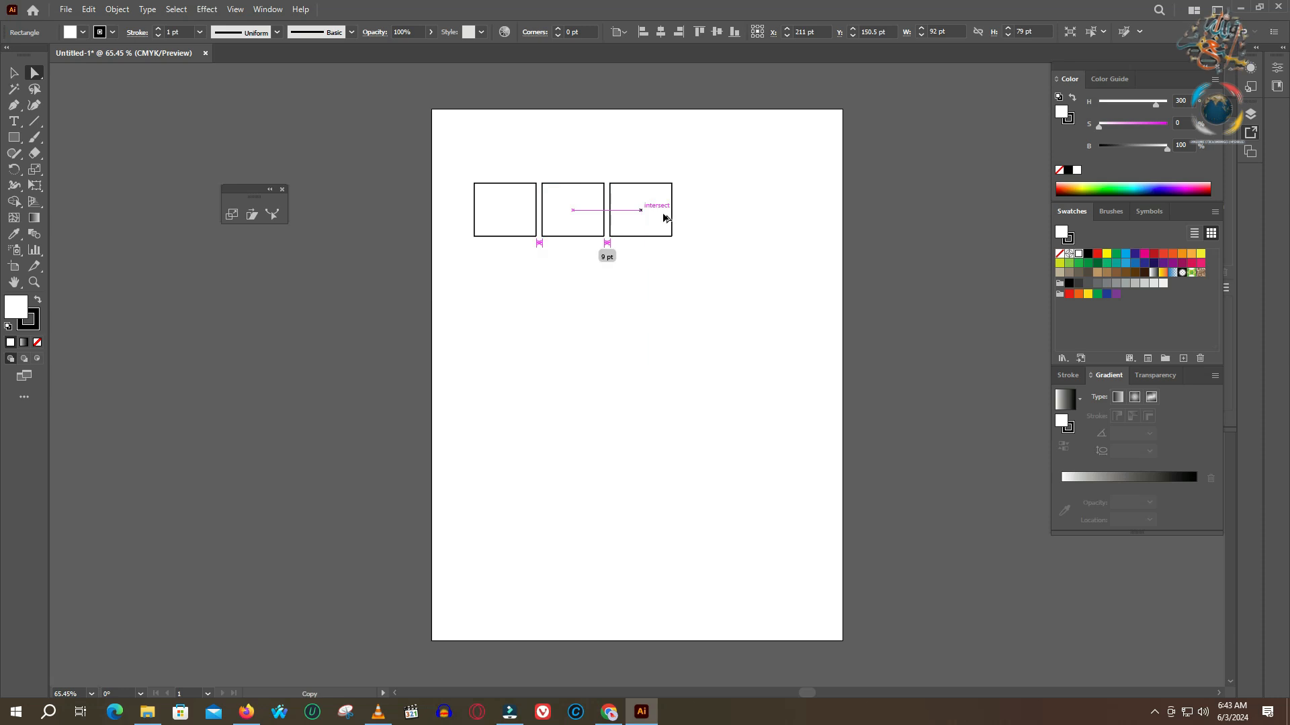
key("ctrl+d")
key("ctrl+d")
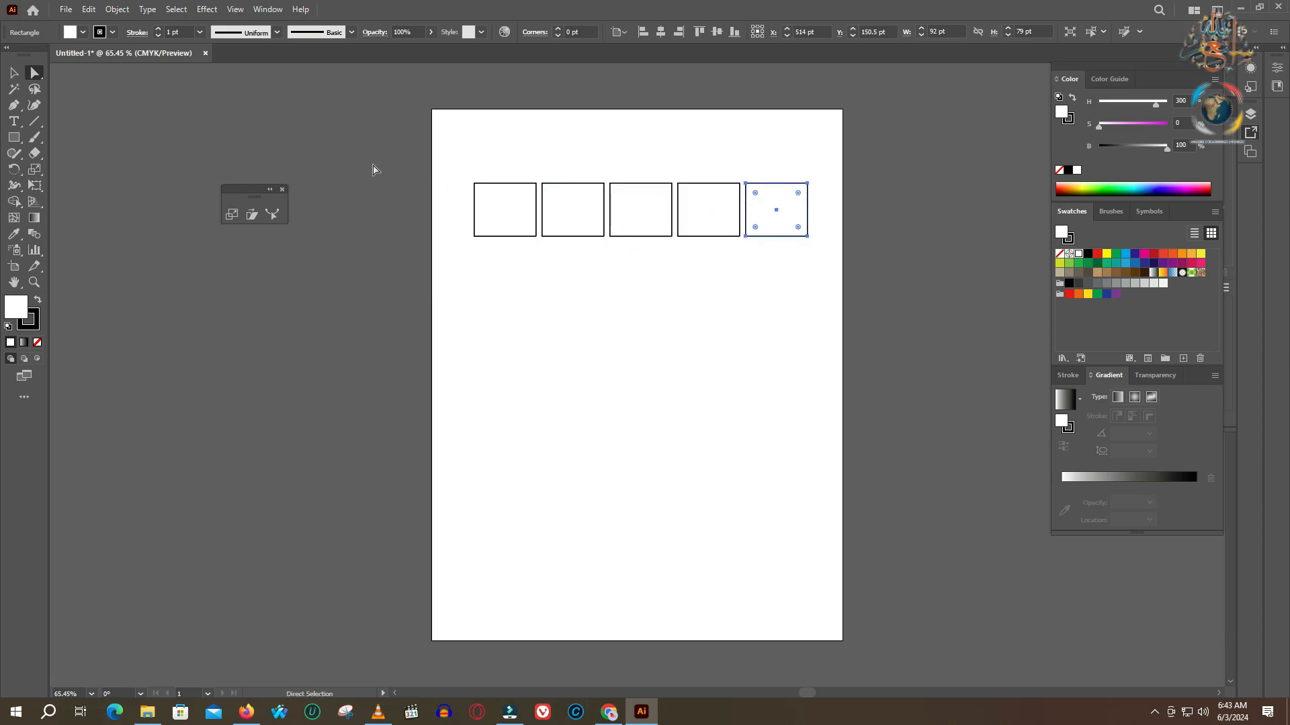
Move the row of five rectangles down to about X 306 pt, Y 330.5 pt and activate the Scale tool on them
left_click_drag(501, 245, 838, 263)
left_click_drag(635, 218, 630, 338)
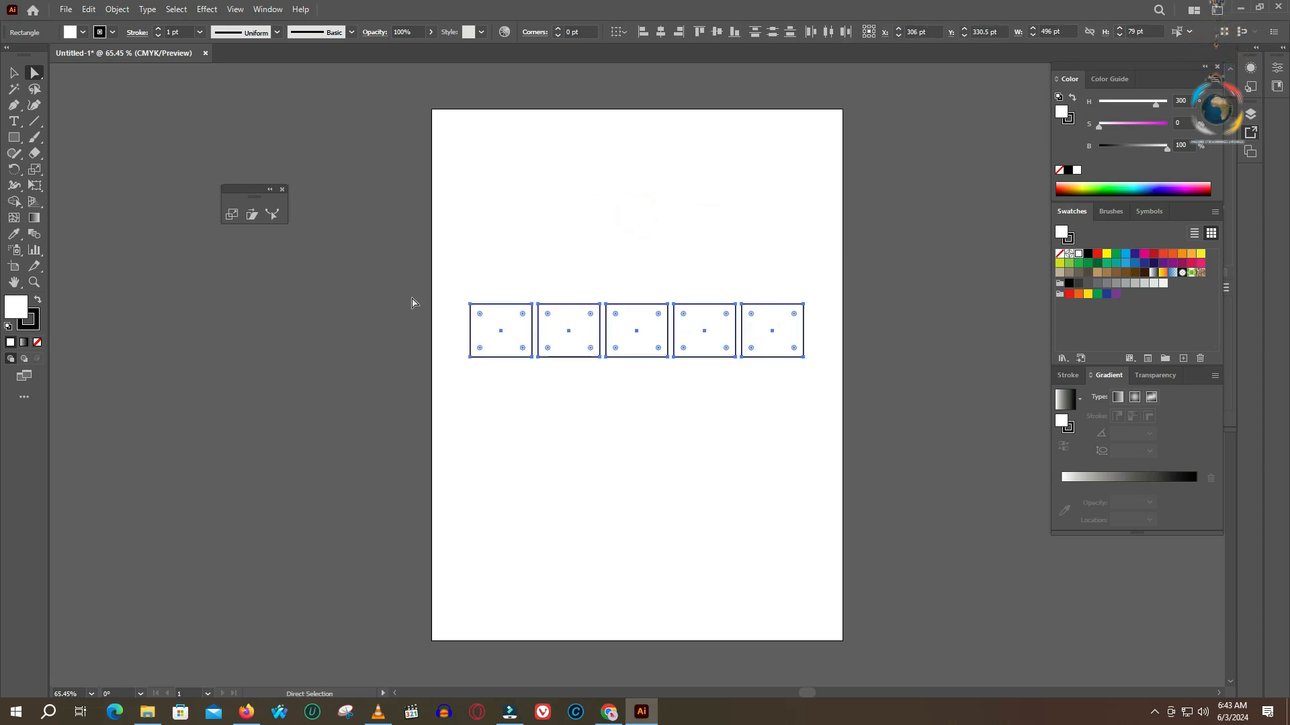
left_click(233, 214)
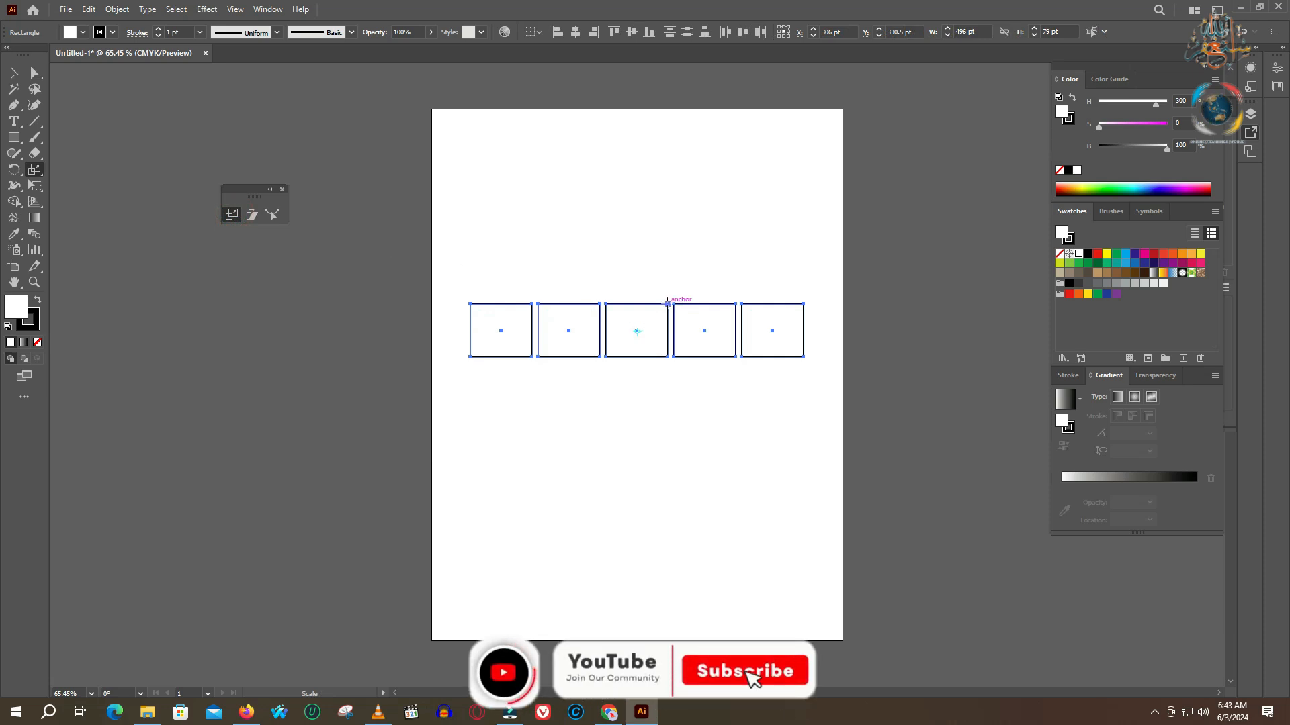
Scale the row of five rectangles horizontally about its centre to about 431 pt wide
mouse_move(667, 304)
left_mouse_down()
mouse_move(687, 281)
mouse_move(671, 299)
left_mouse_up()
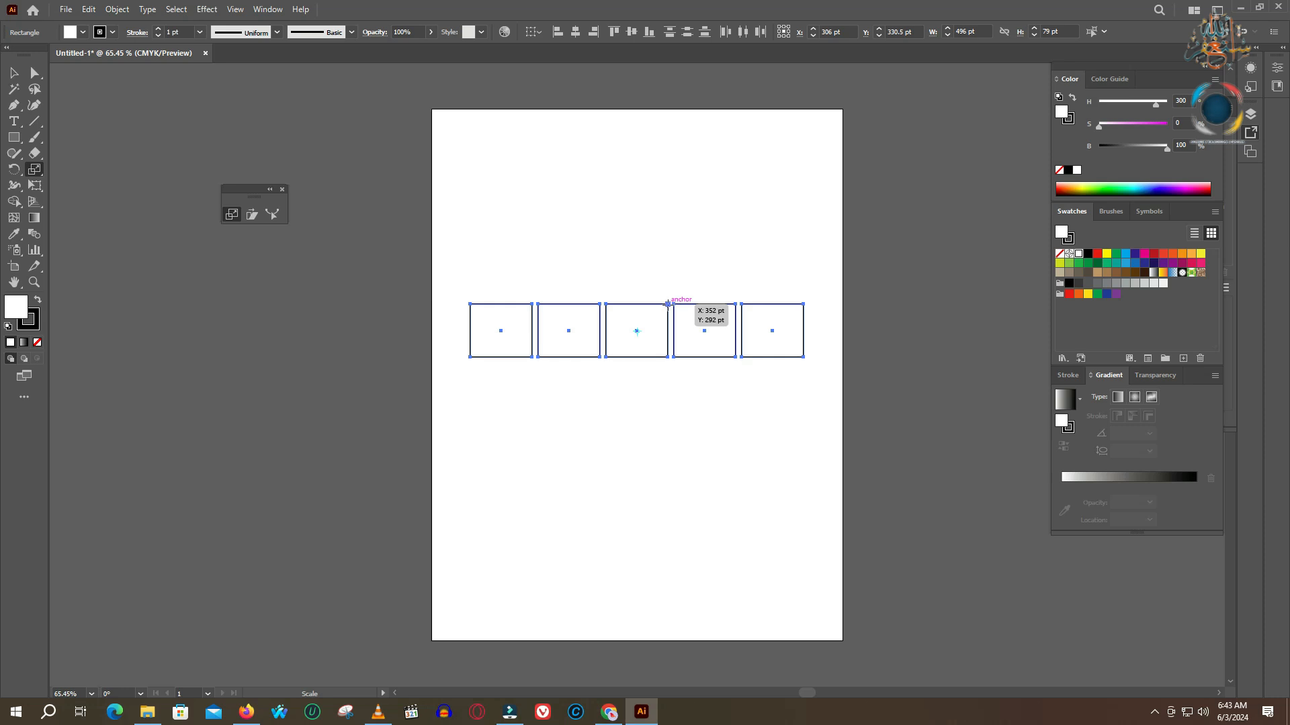
mouse_move(668, 300)
left_mouse_down()
mouse_move(678, 295)
mouse_move(669, 301)
left_mouse_up()
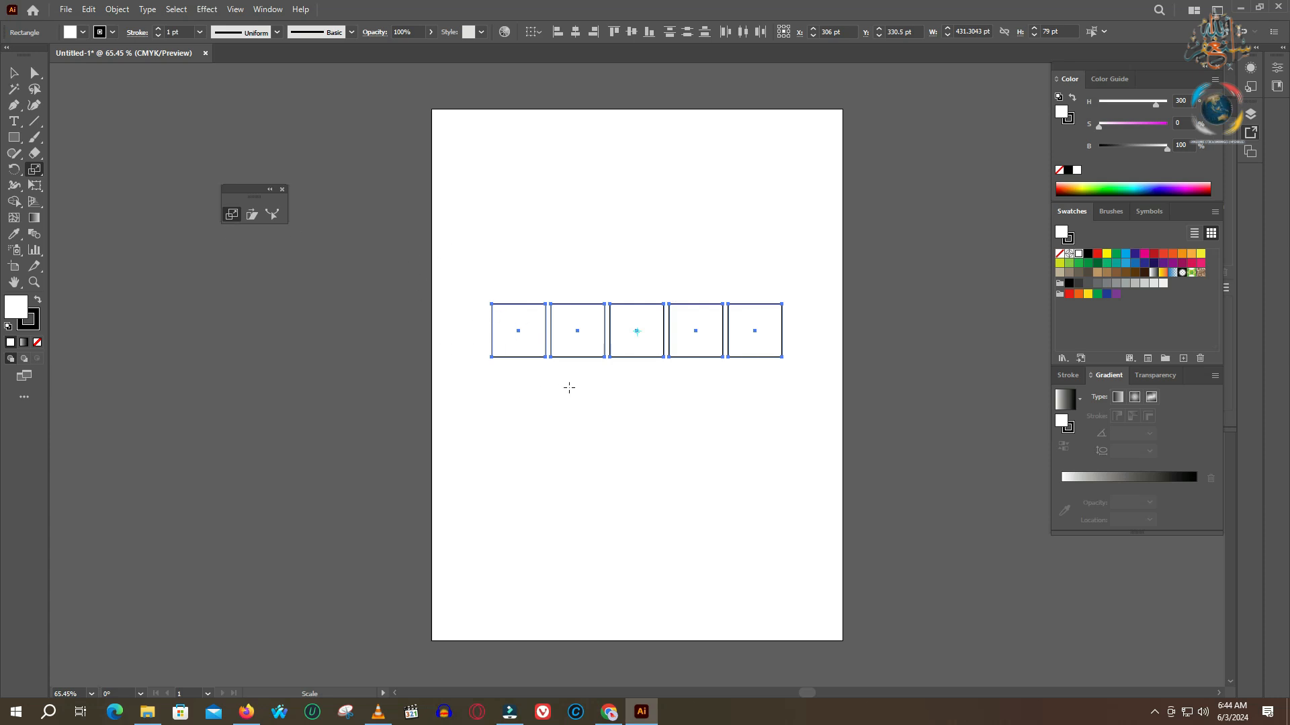
Scale the upper anchor points of all five rectangles horizontally inward about their centre and undo the scaling
left_click(34, 74)
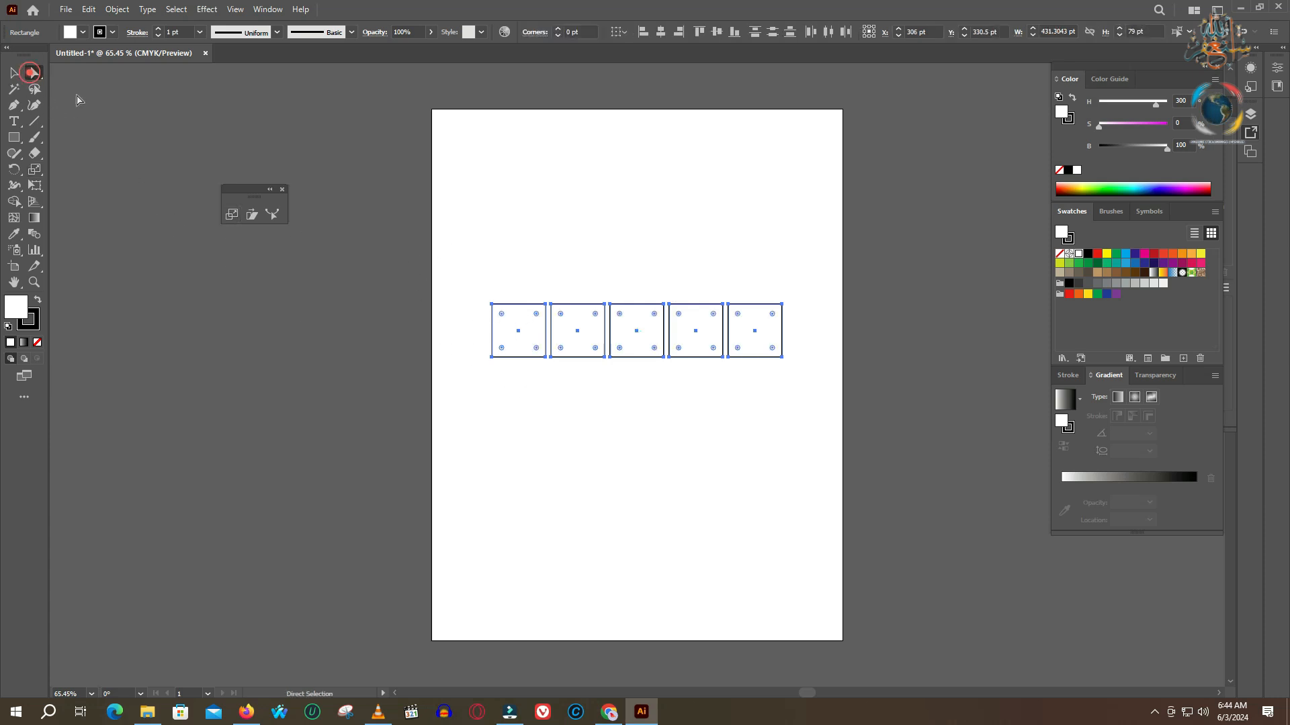
left_click_drag(477, 286, 793, 314)
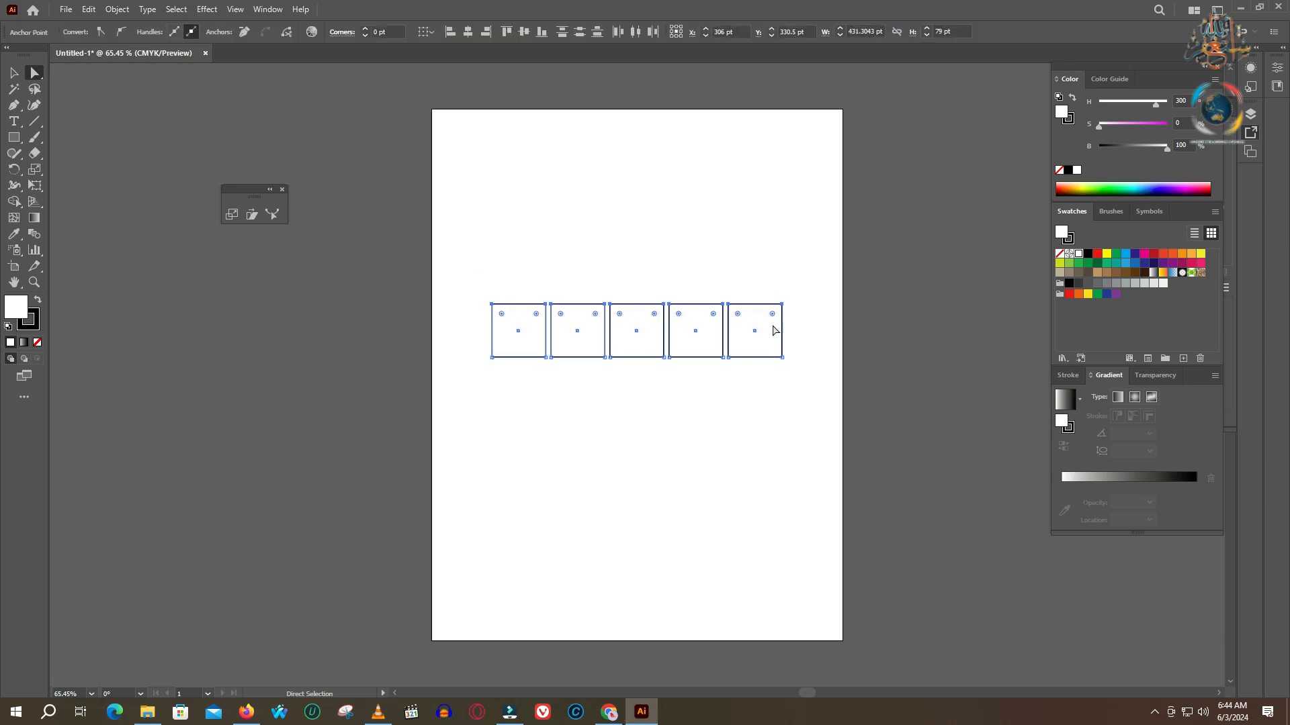
left_click(231, 215)
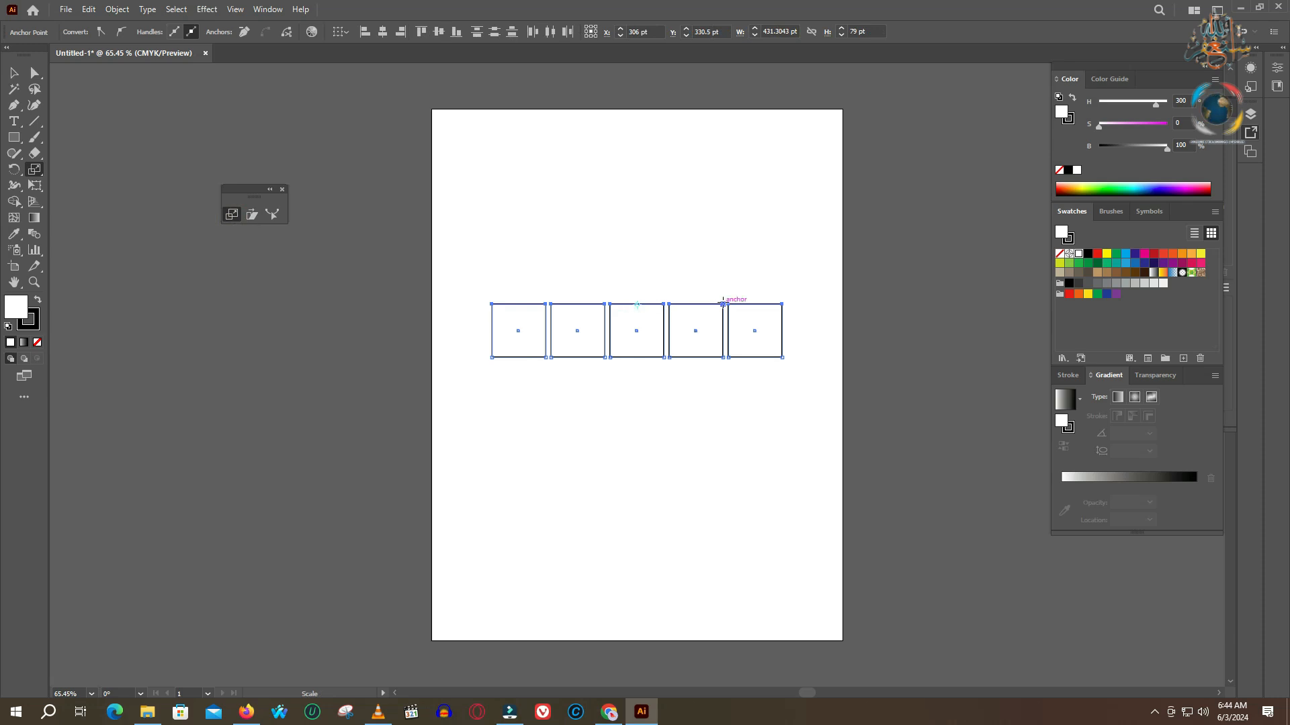
left_click_drag(783, 304, 656, 312)
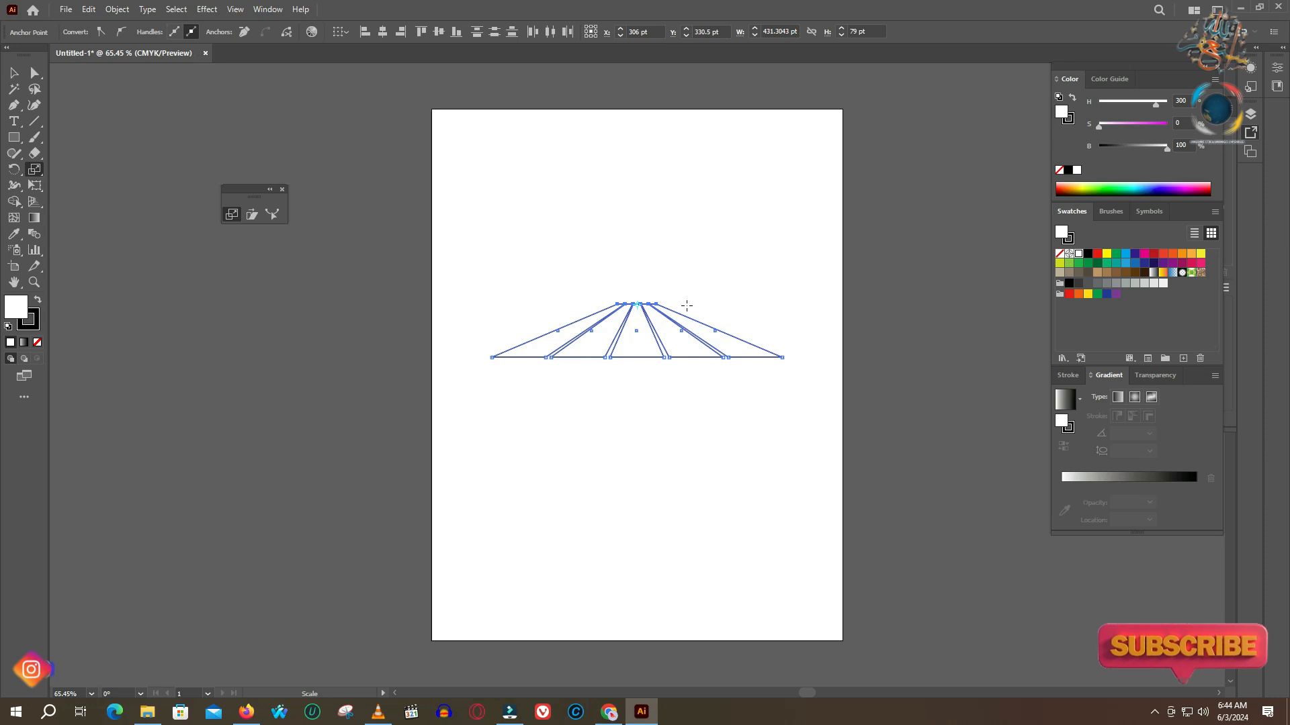
key("a")
key("ctrl+z")
key("s")
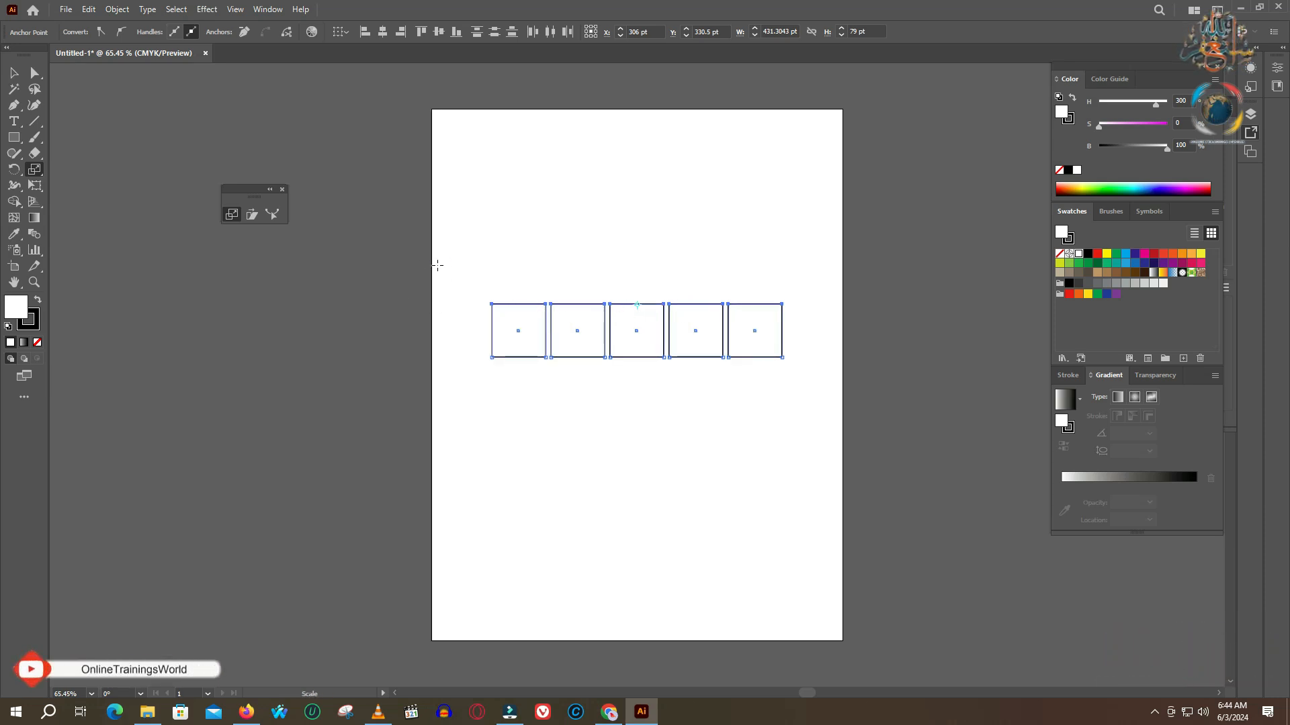
Scale the upper anchor points horizontally inward about a reference point on the second rectangle's upper edge and undo it
left_click(36, 73)
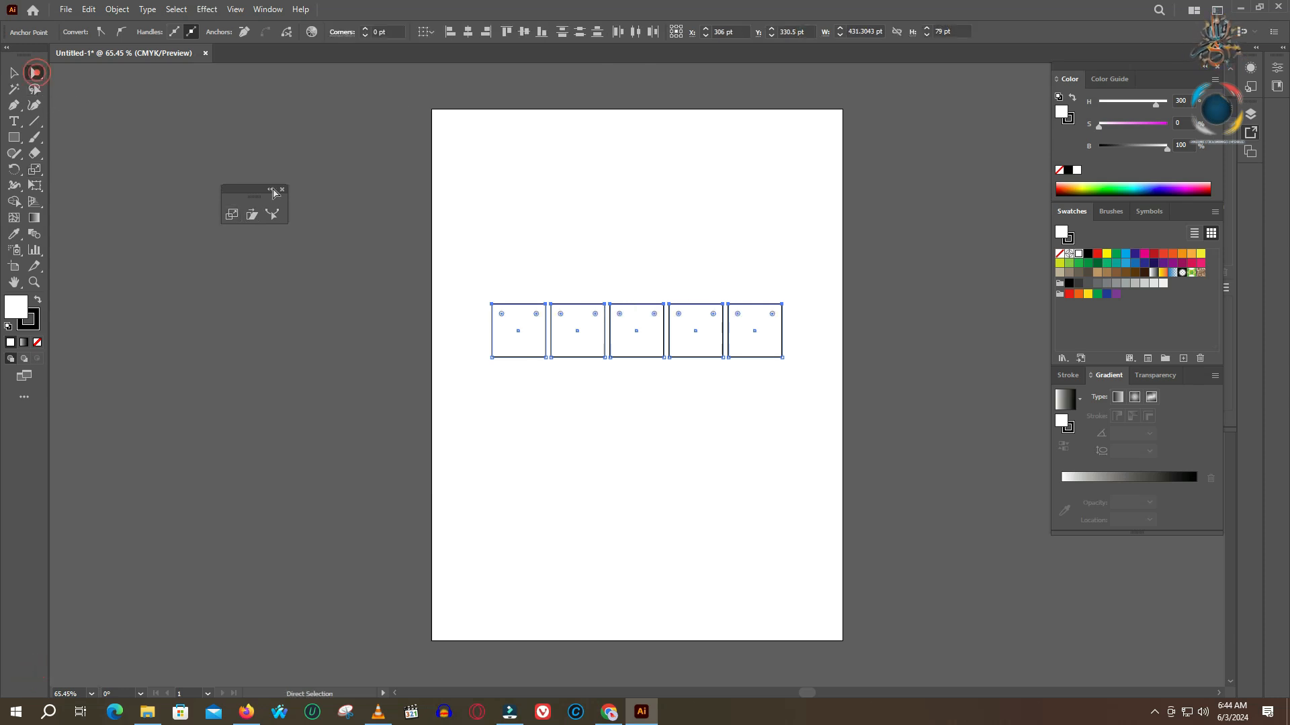
left_click(232, 214)
mouse_move(475, 283)
left_mouse_down()
mouse_move(585, 311)
mouse_move(500, 289)
left_mouse_up()
key("ctrl+z")
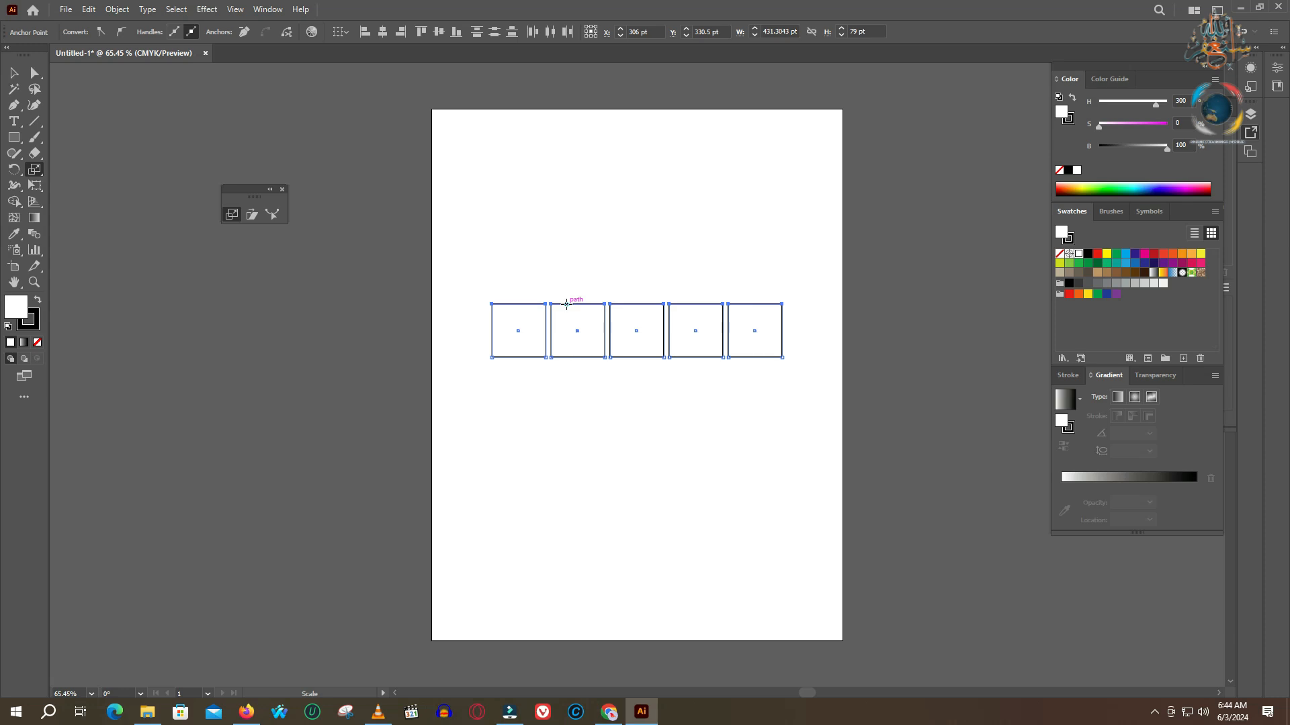
left_click_drag(725, 307, 592, 288)
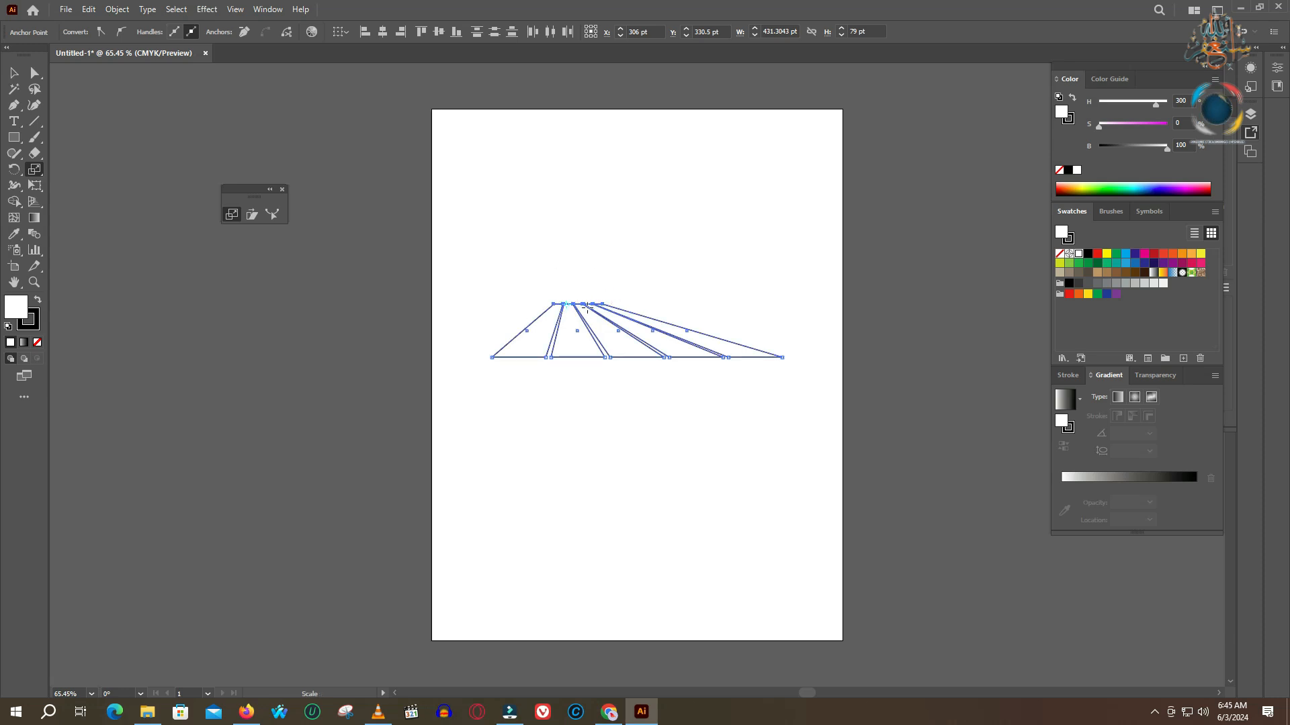
key("ctrl+z")
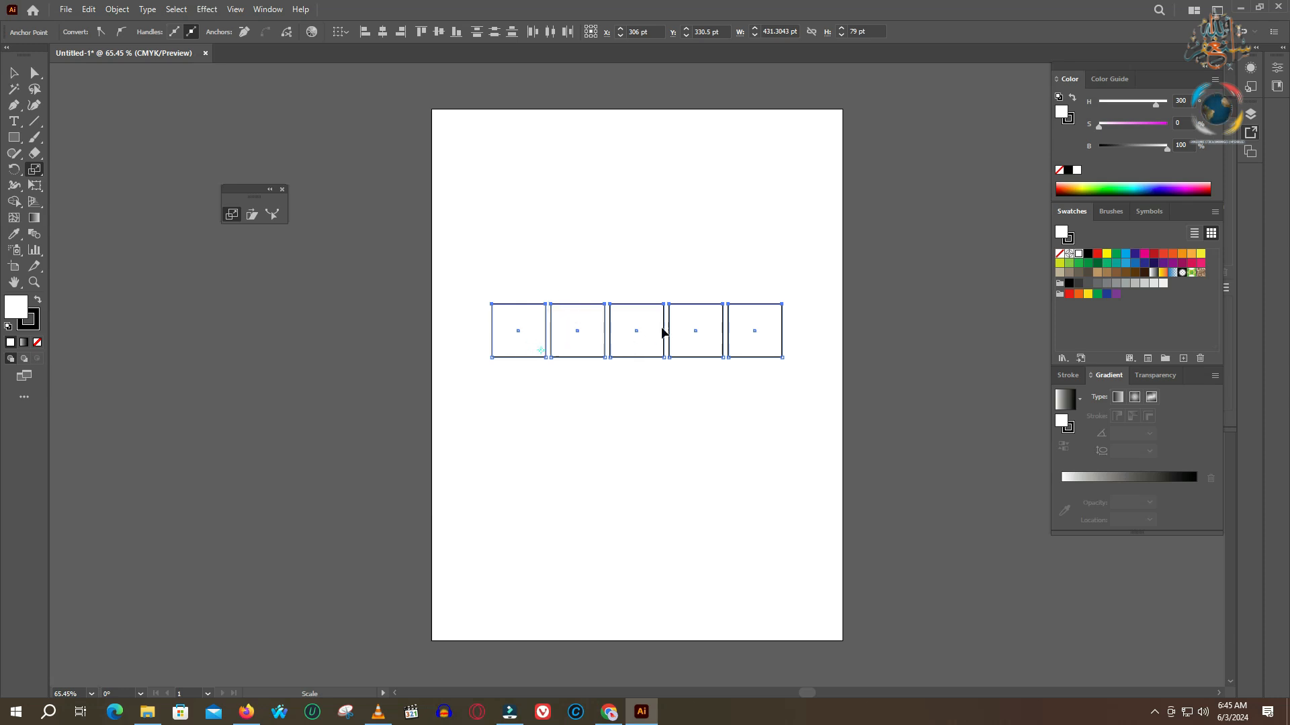
Scale the upper anchor points about a point near the first rectangle's lower-right corner to about 150 pt overall height, and undo back past the row's move
left_click_drag(783, 305, 569, 280)
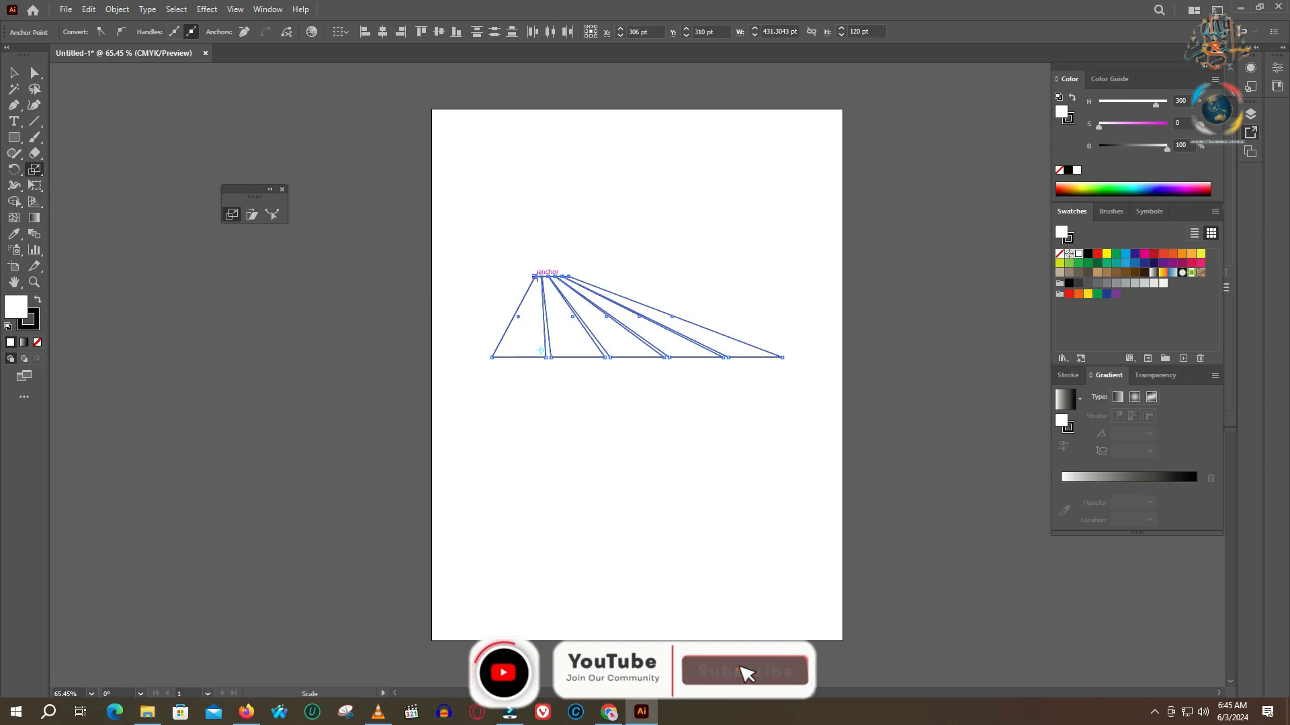
left_click_drag(535, 276, 512, 256)
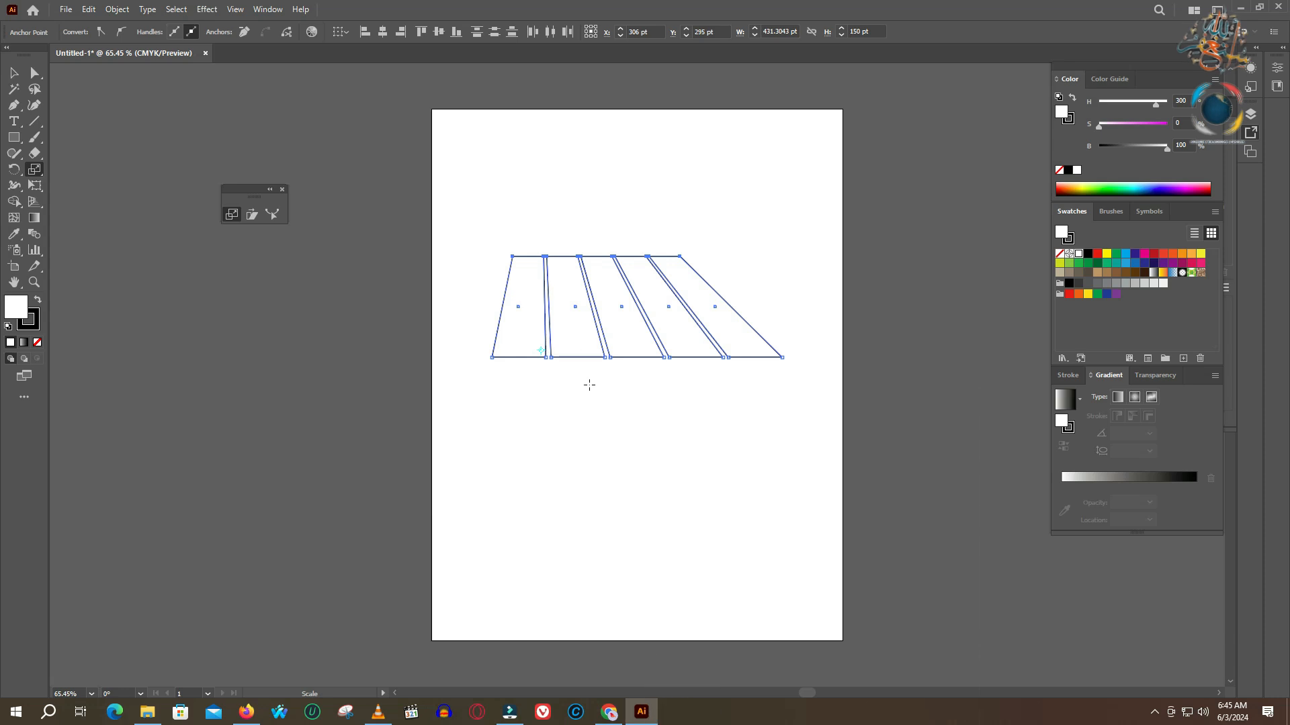
key("ctrl+z")
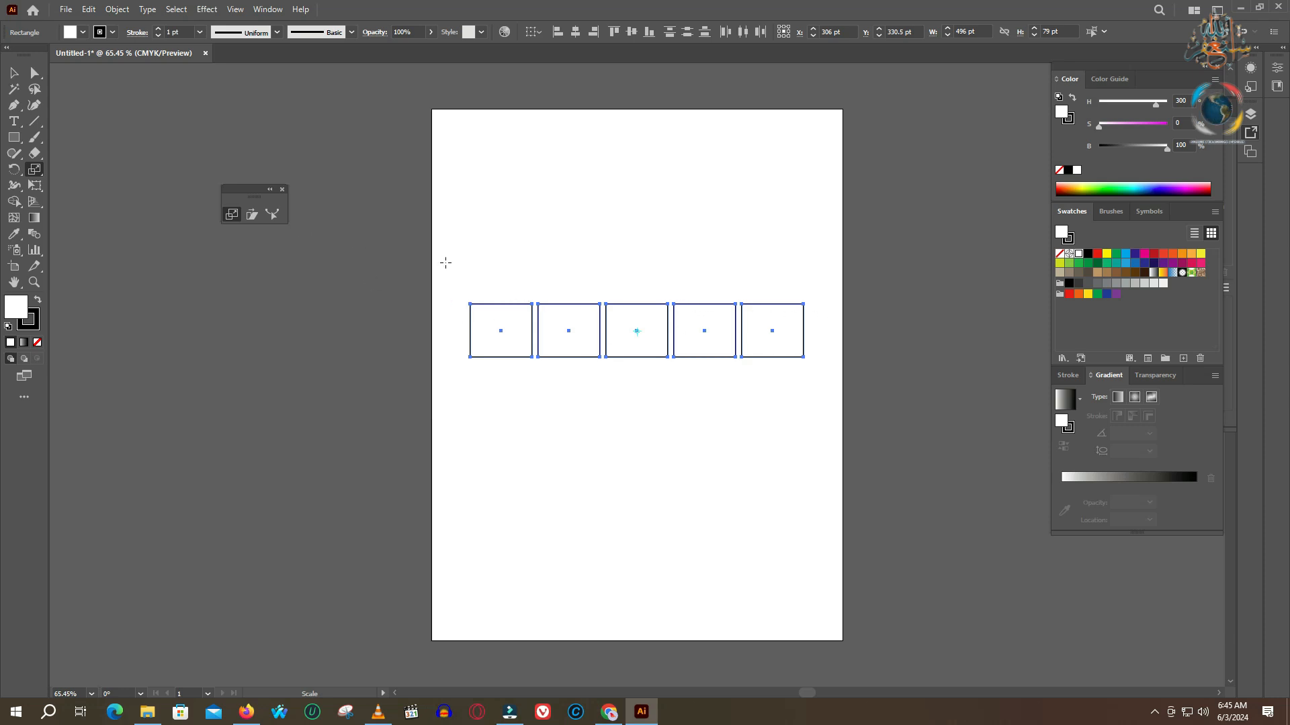
key("ctrl+z")
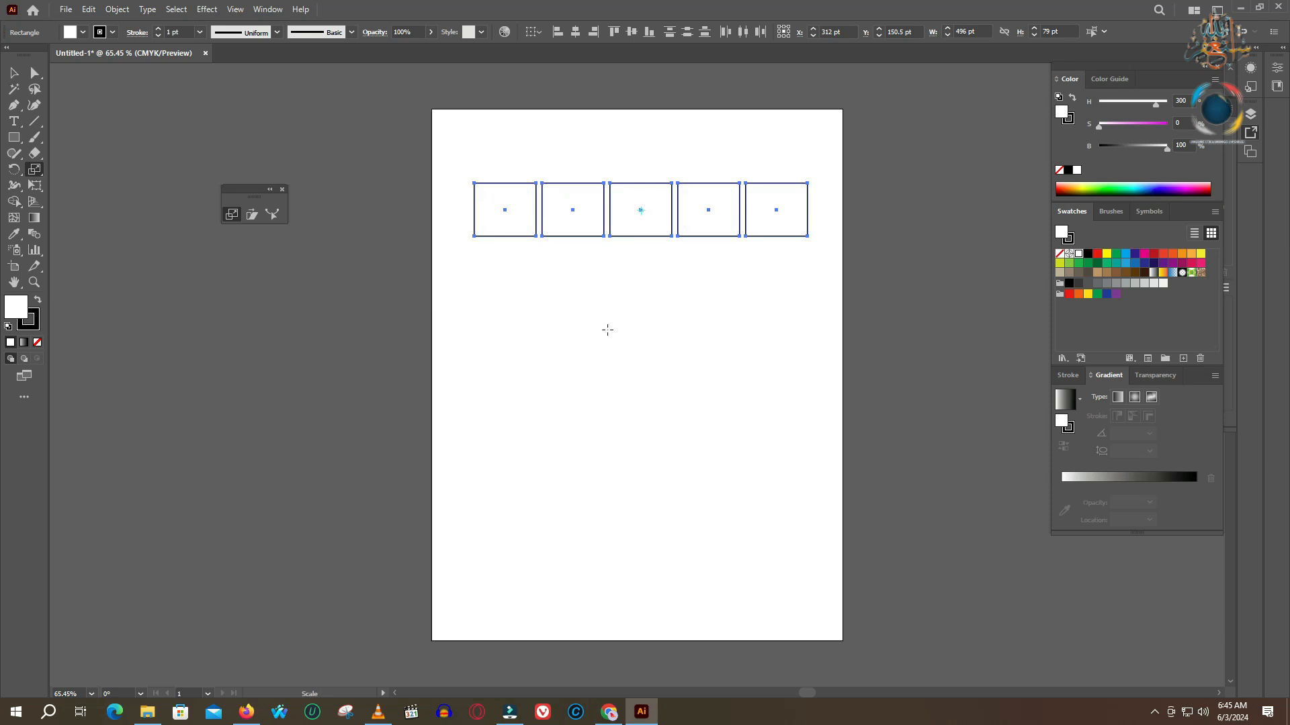
Duplicate the row of five rectangles downward at 94 pt spacing to build a grid of four rows
left_click(37, 74)
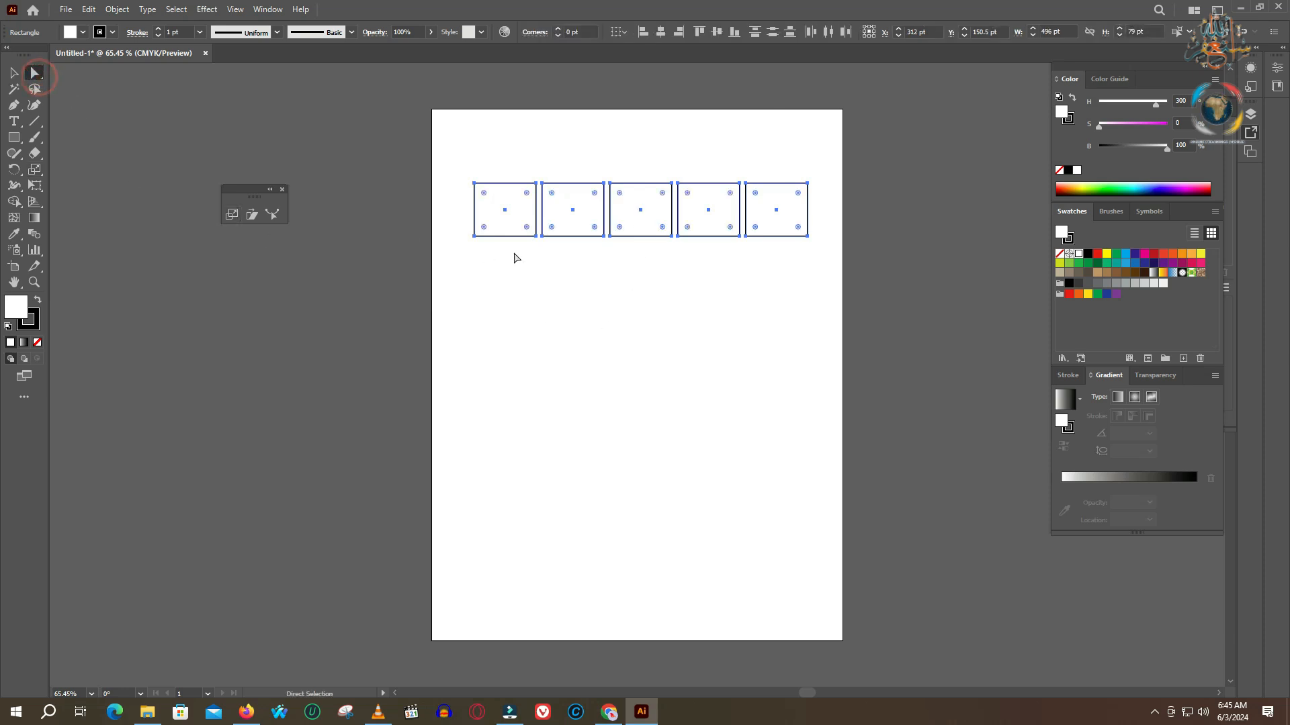
left_click_drag(779, 229, 821, 257)
left_click_drag(643, 224, 640, 287)
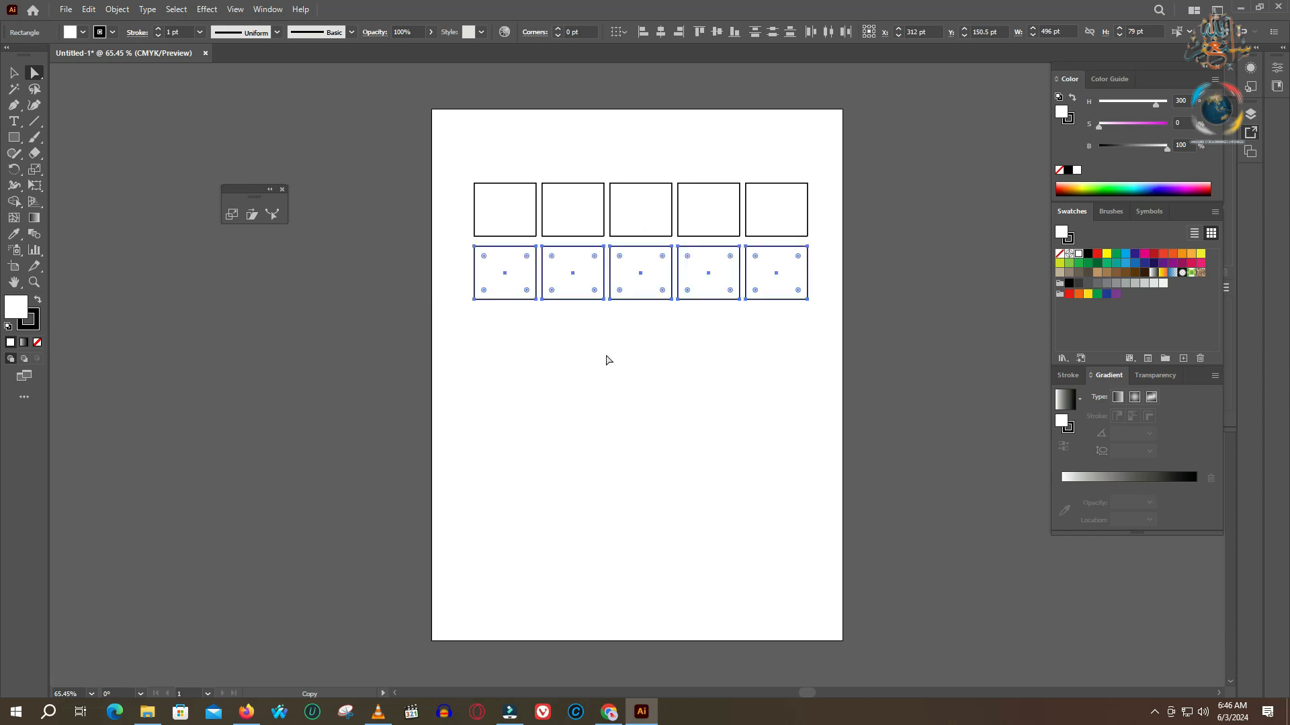
key("ctrl+d")
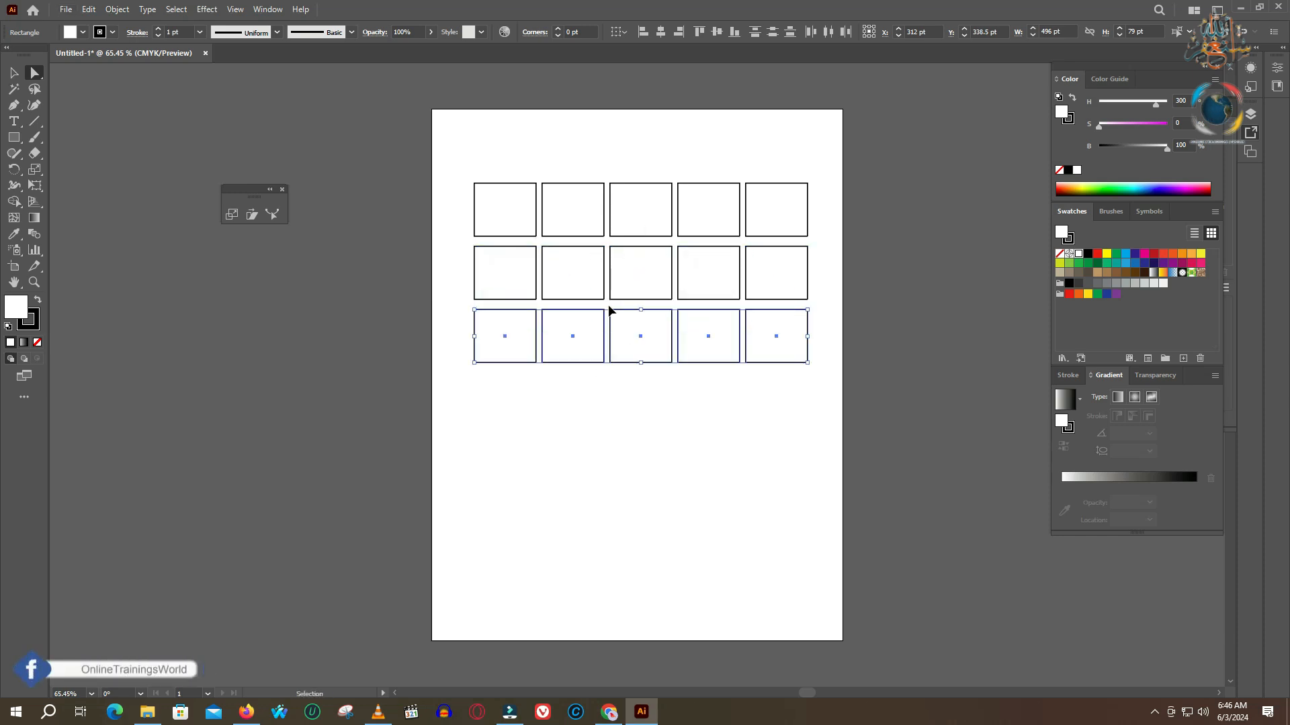
key("ctrl+d")
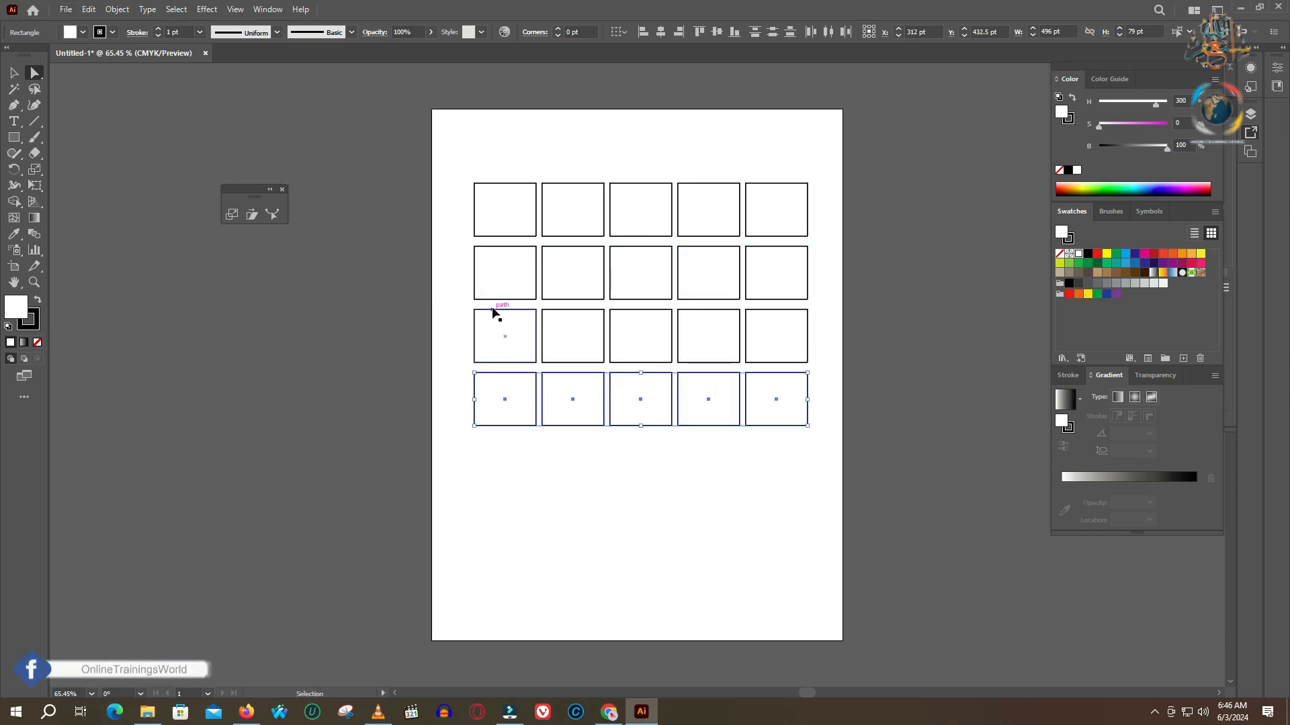
Shrink the whole grid proportionally to rectangles of about 68 by 58.4 pt and move it to about X 314.6 pt, Y 344 pt
key("ctrl+a")
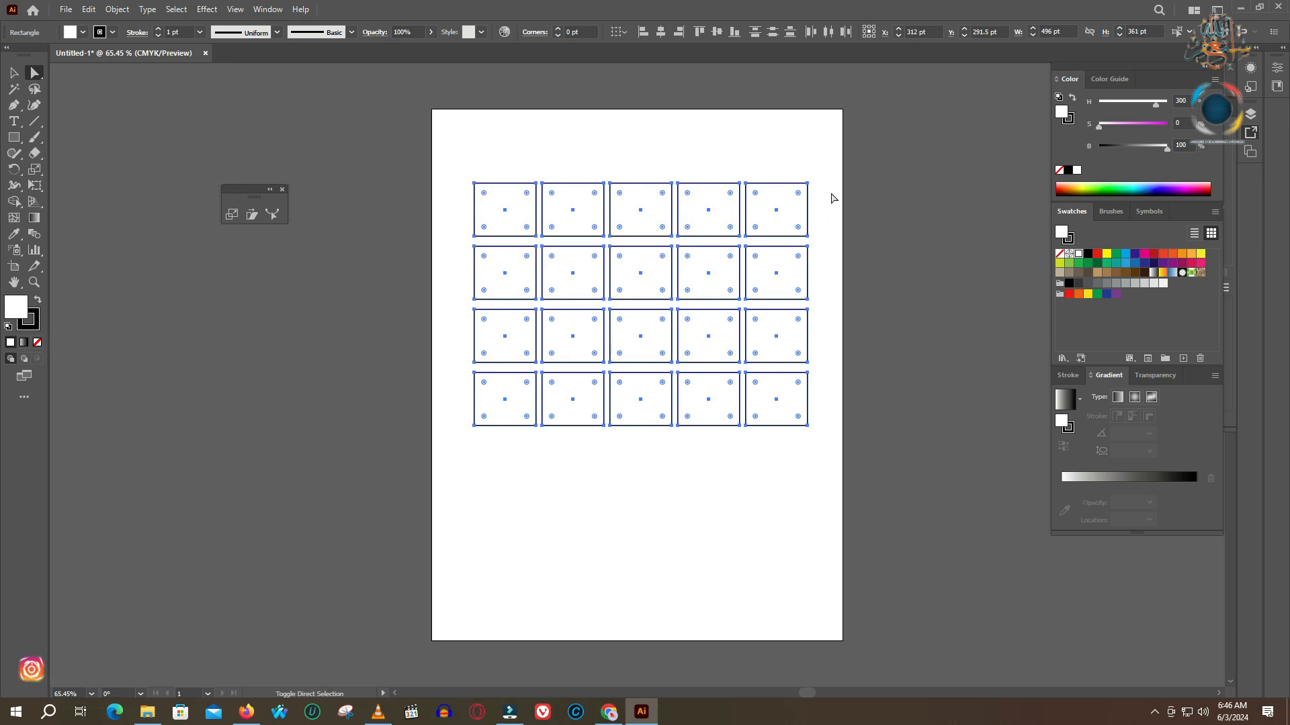
key("alt")
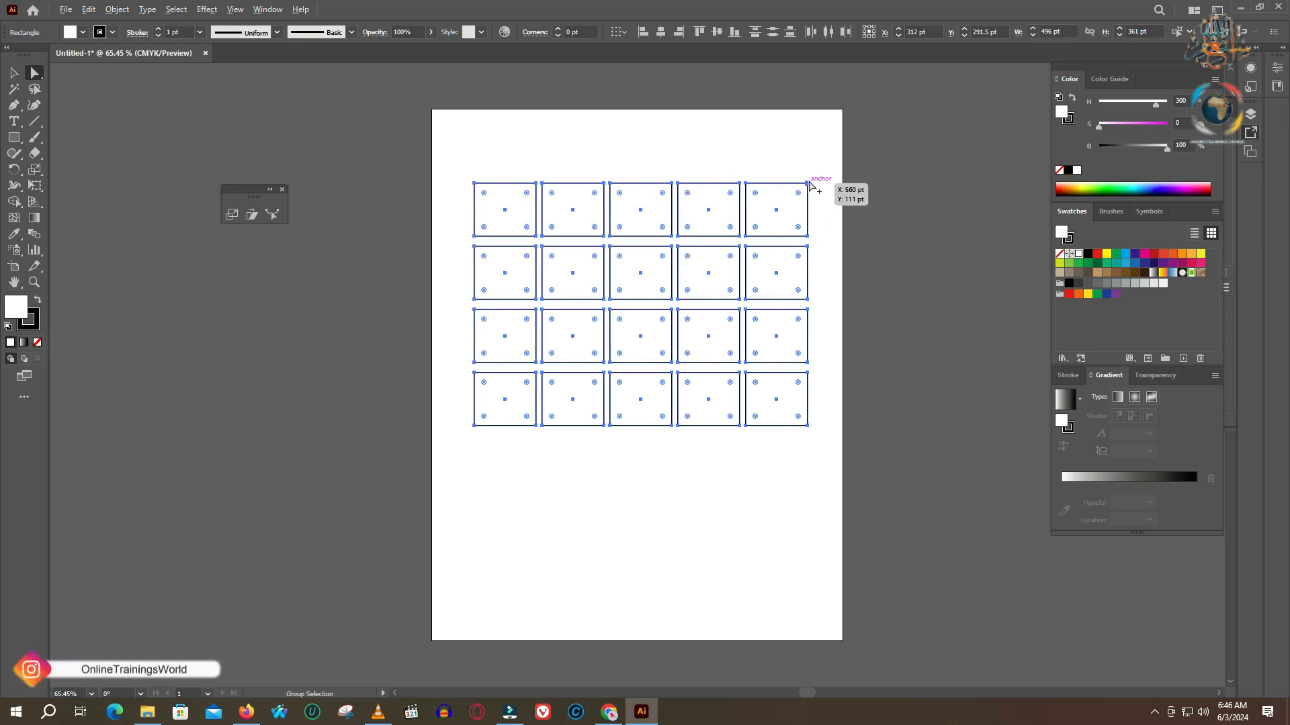
key("v")
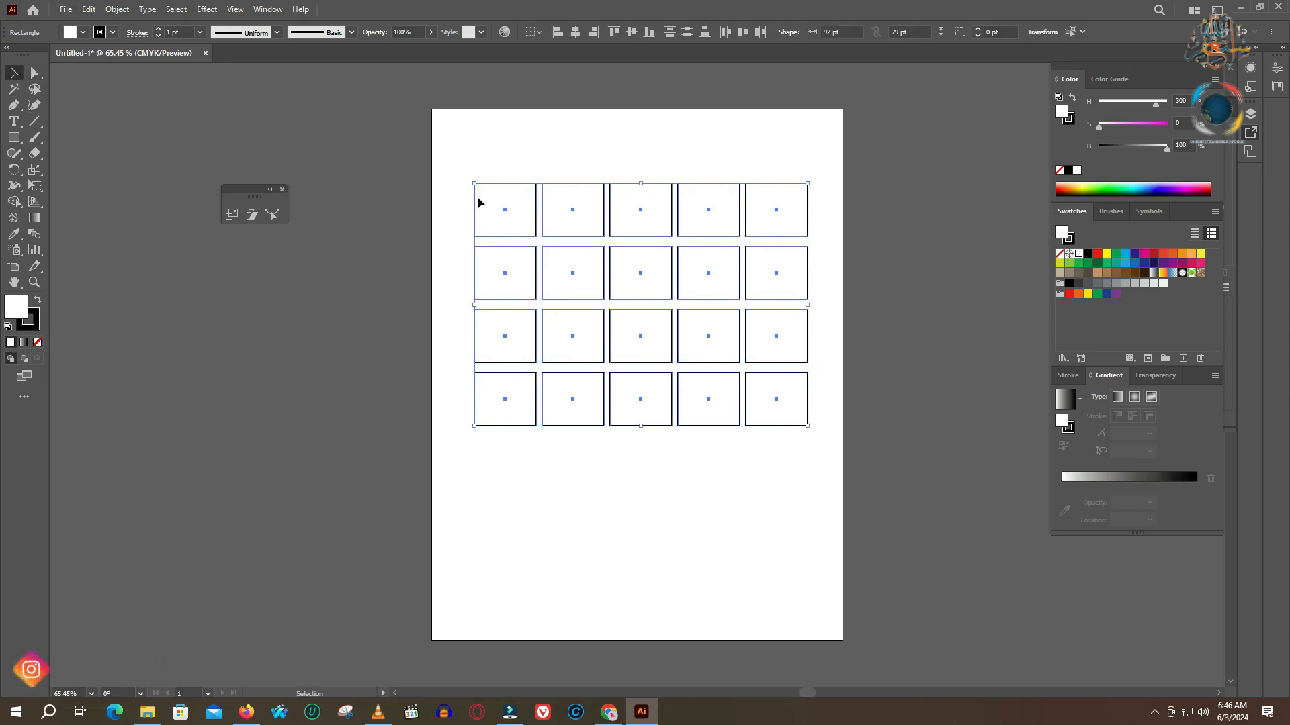
left_click_drag(472, 180, 554, 248)
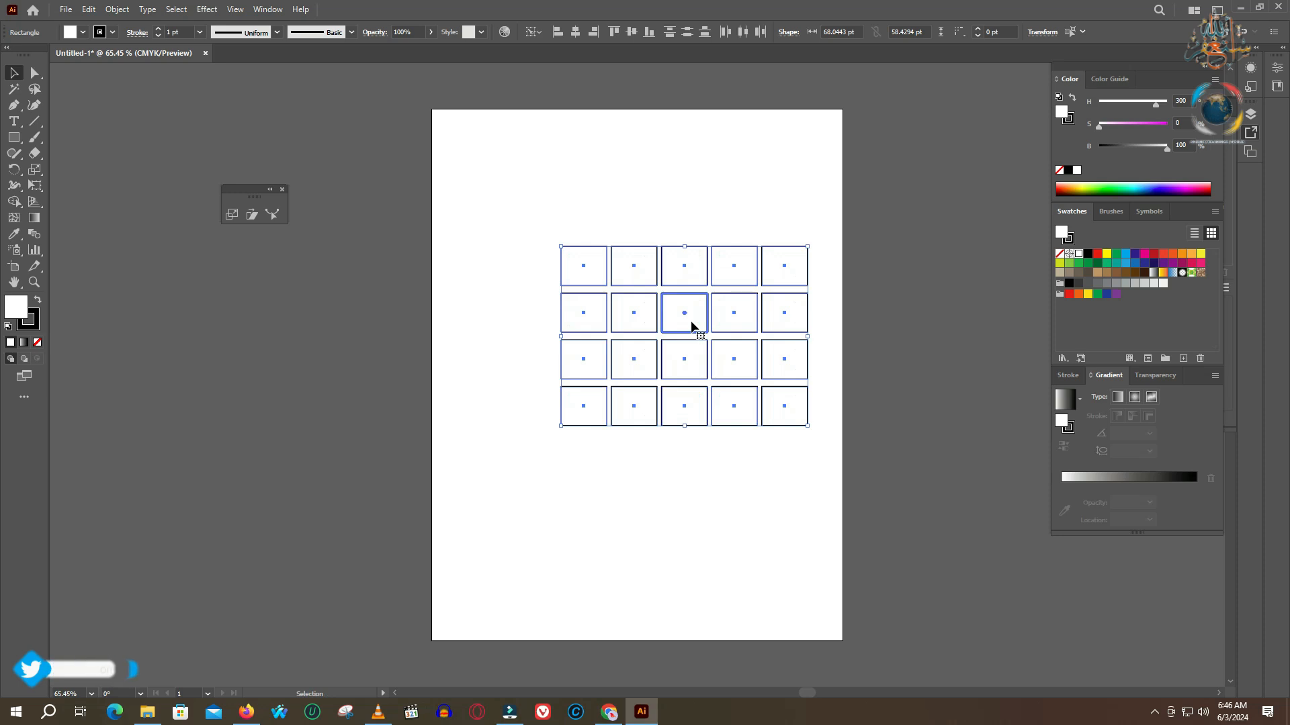
left_click_drag(690, 323, 655, 325)
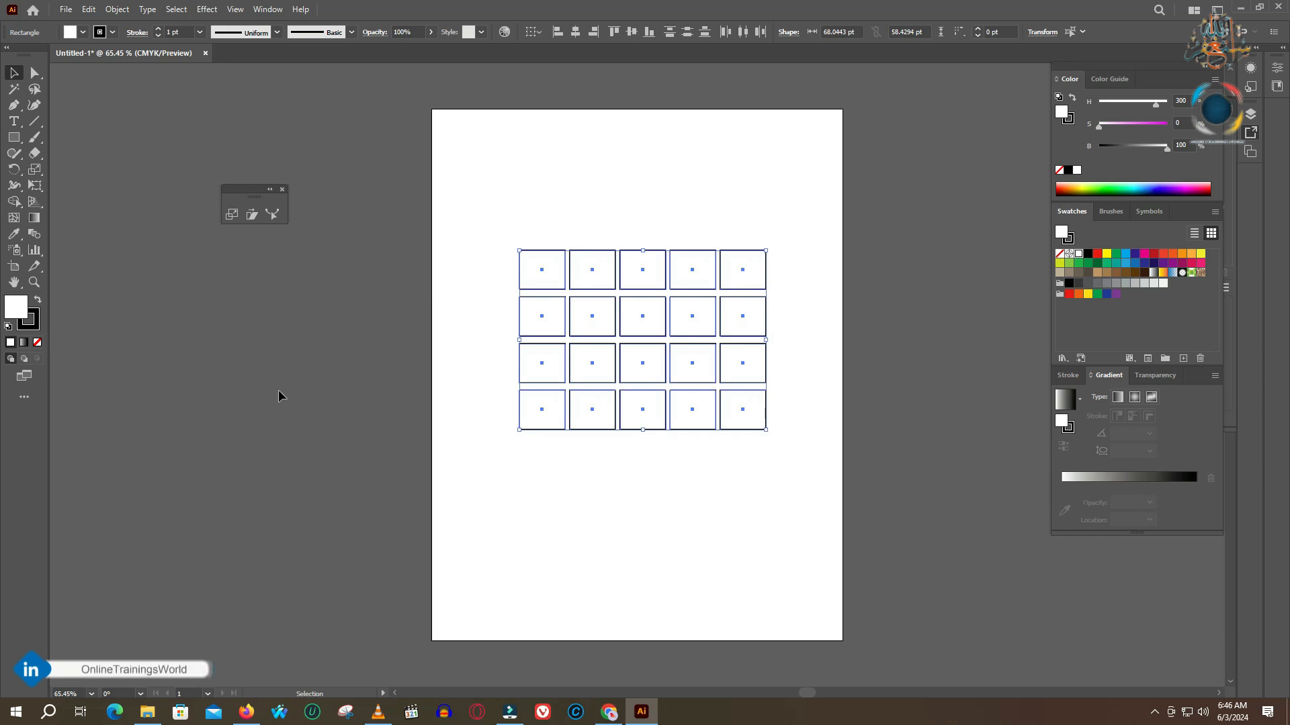
Shear the grid about its centre and again about a point near its upper-left cell, into a slanted shape about 317 by 478 pt
left_click(252, 215)
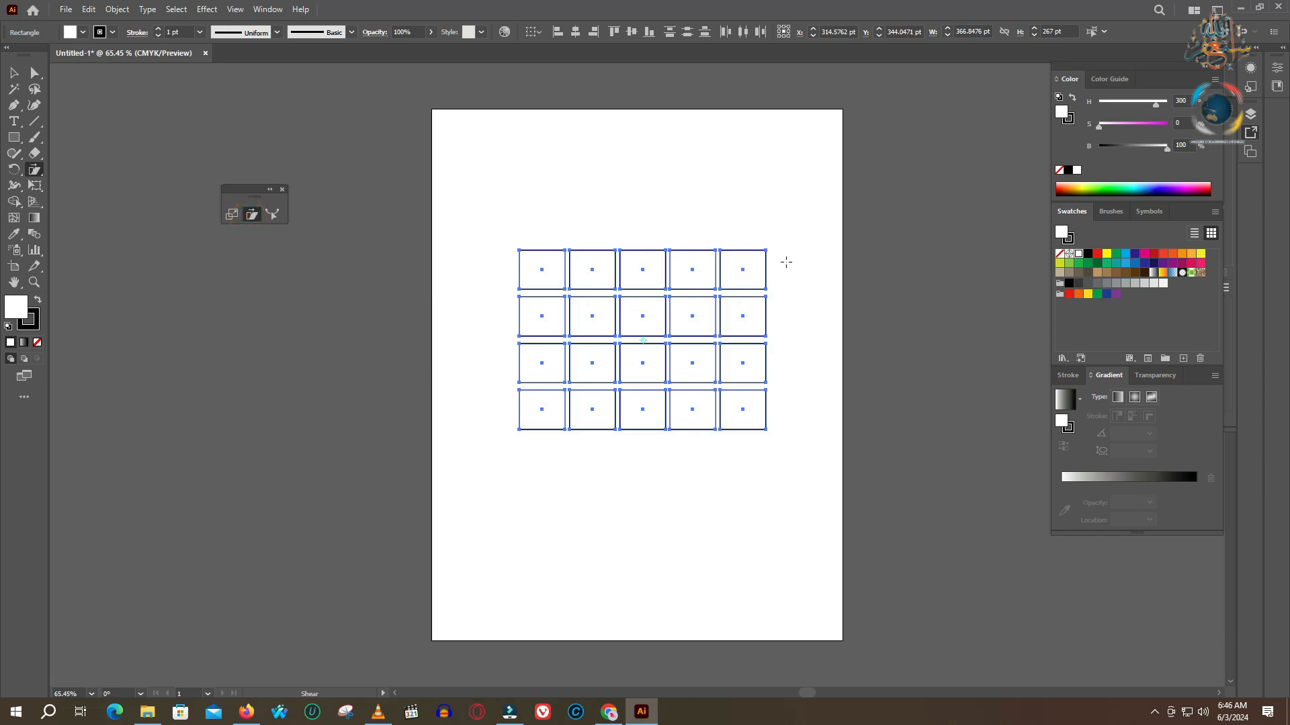
left_click_drag(765, 250, 780, 276)
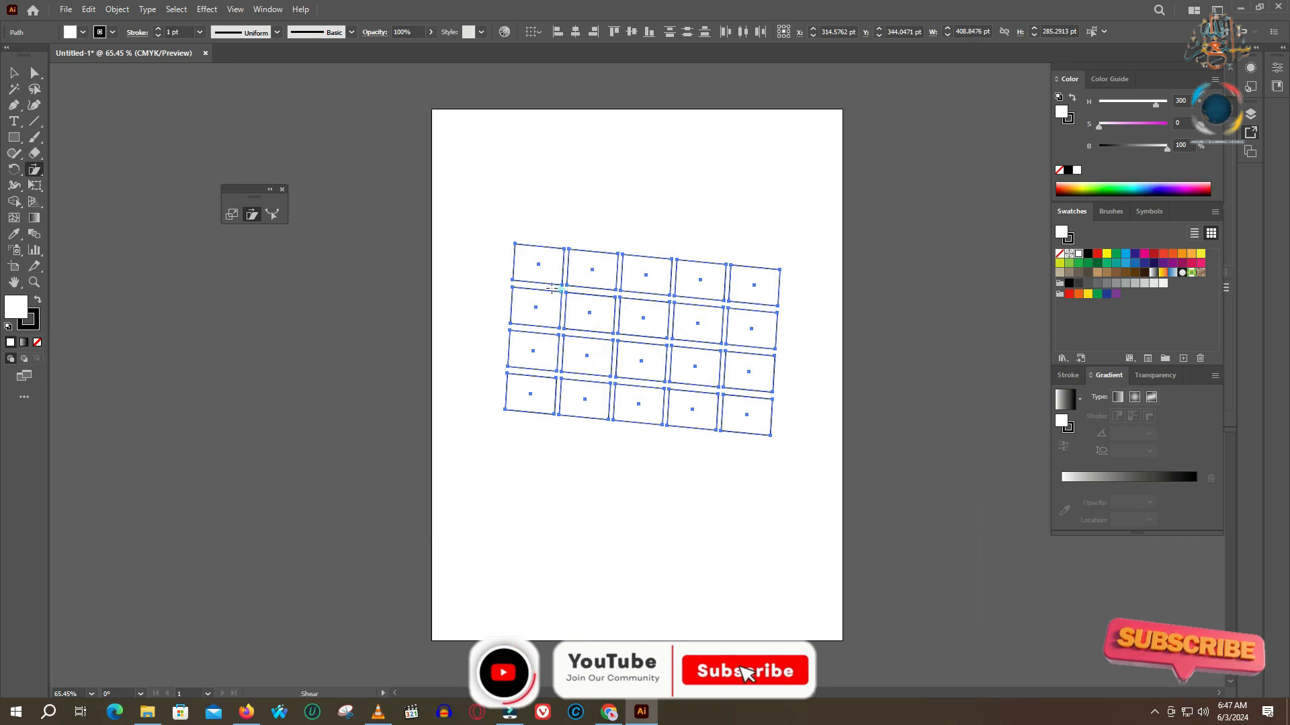
left_click_drag(779, 268, 705, 159)
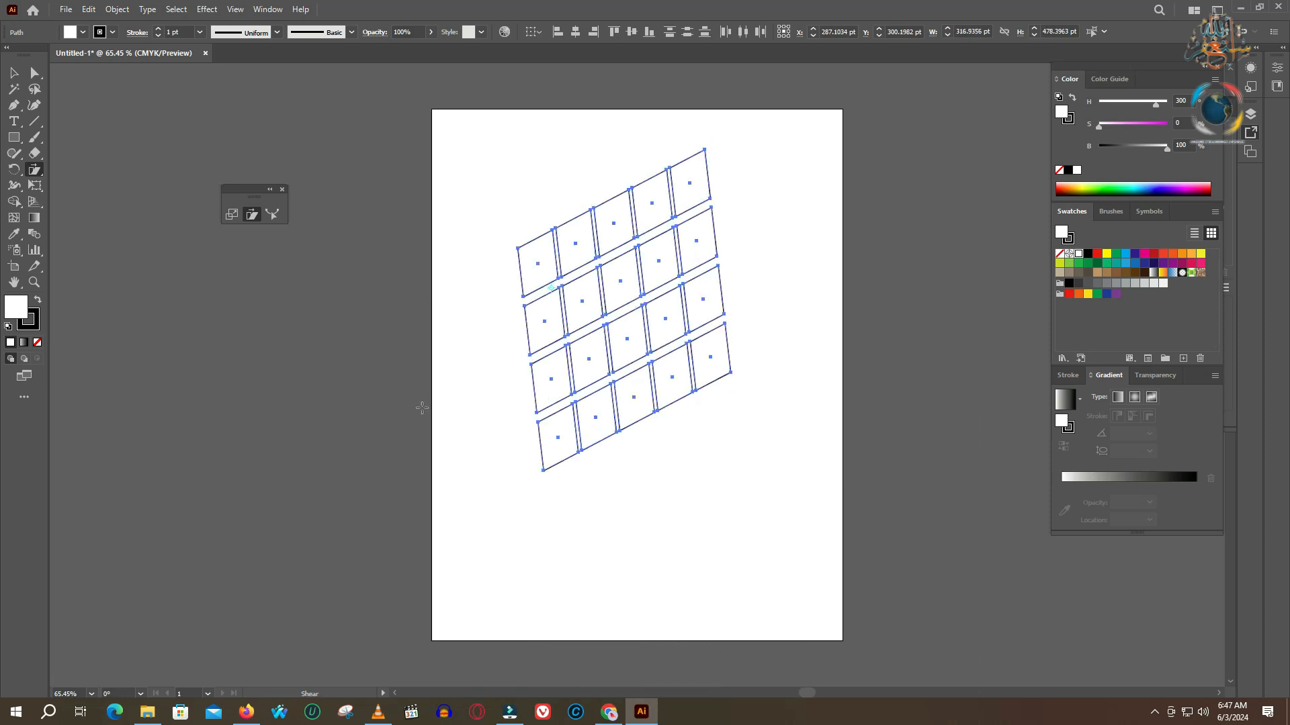
Remove the stroke from the sheared grid and fill its cells with purple 944196
left_click(35, 321)
left_click(37, 342)
left_click(18, 317)
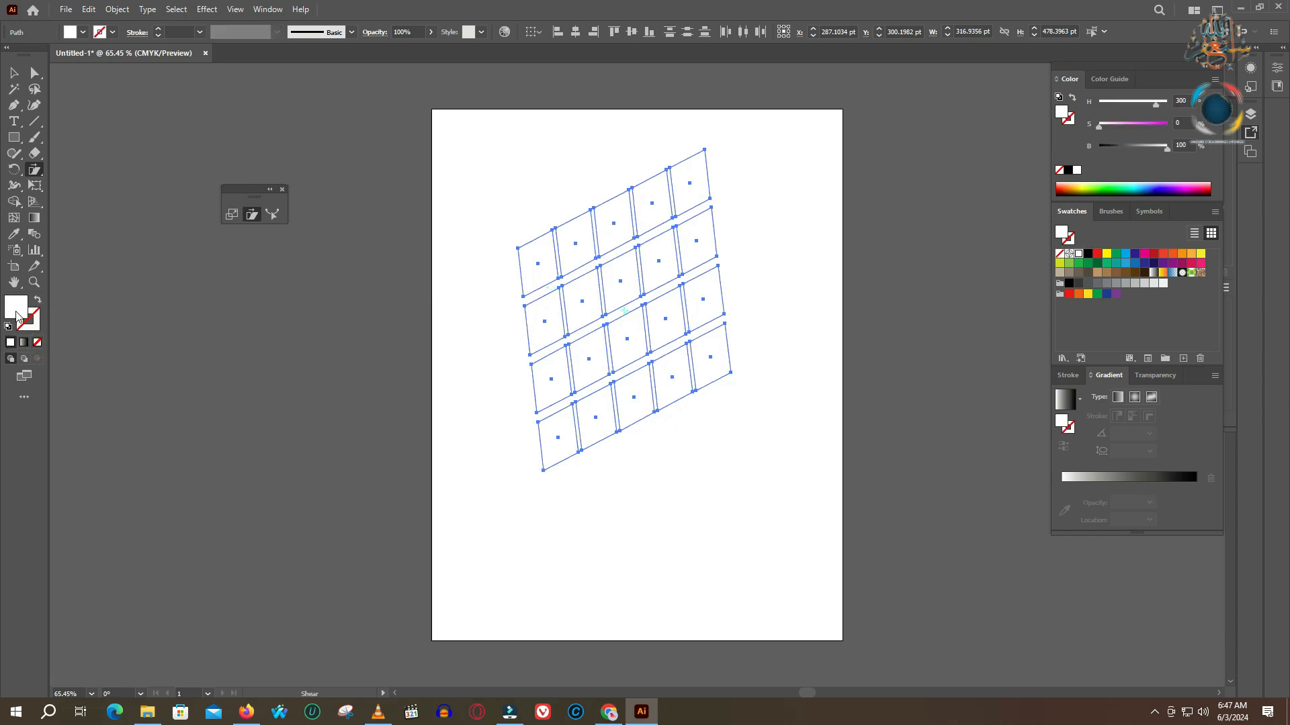
left_click(28, 308)
type("2C172D")
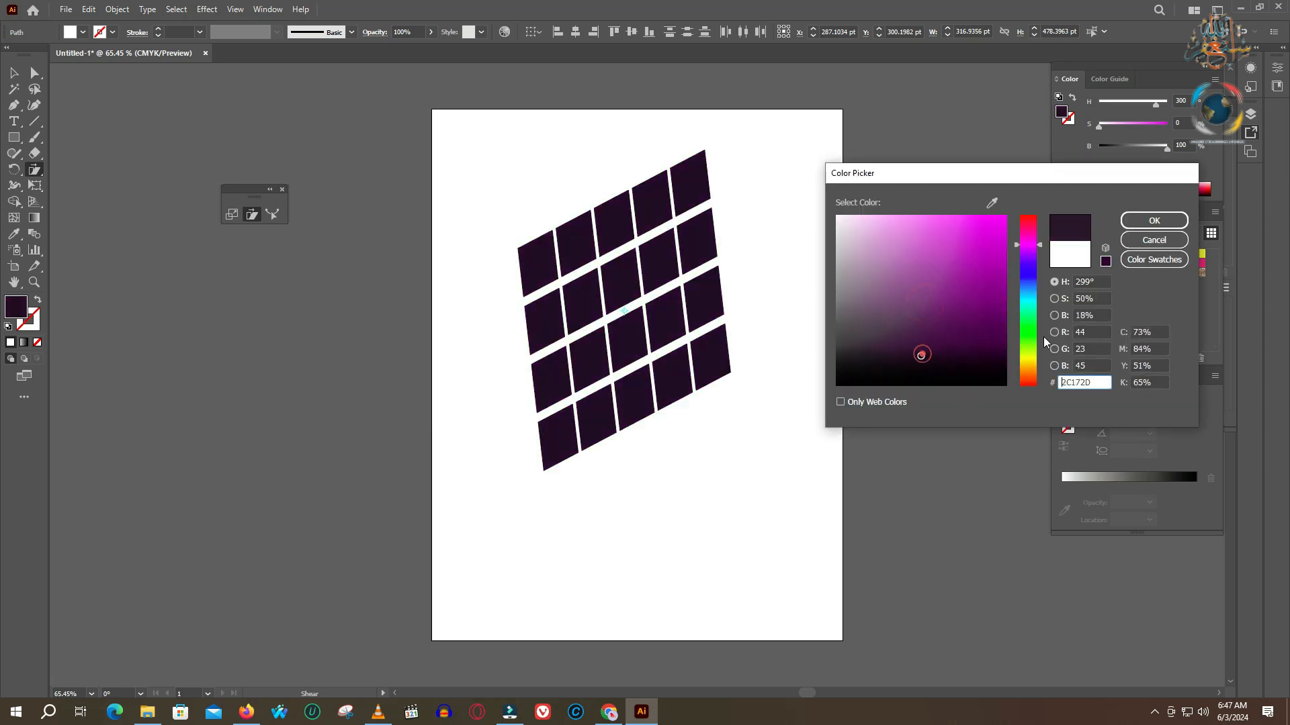
left_click(908, 272)
left_click(933, 285)
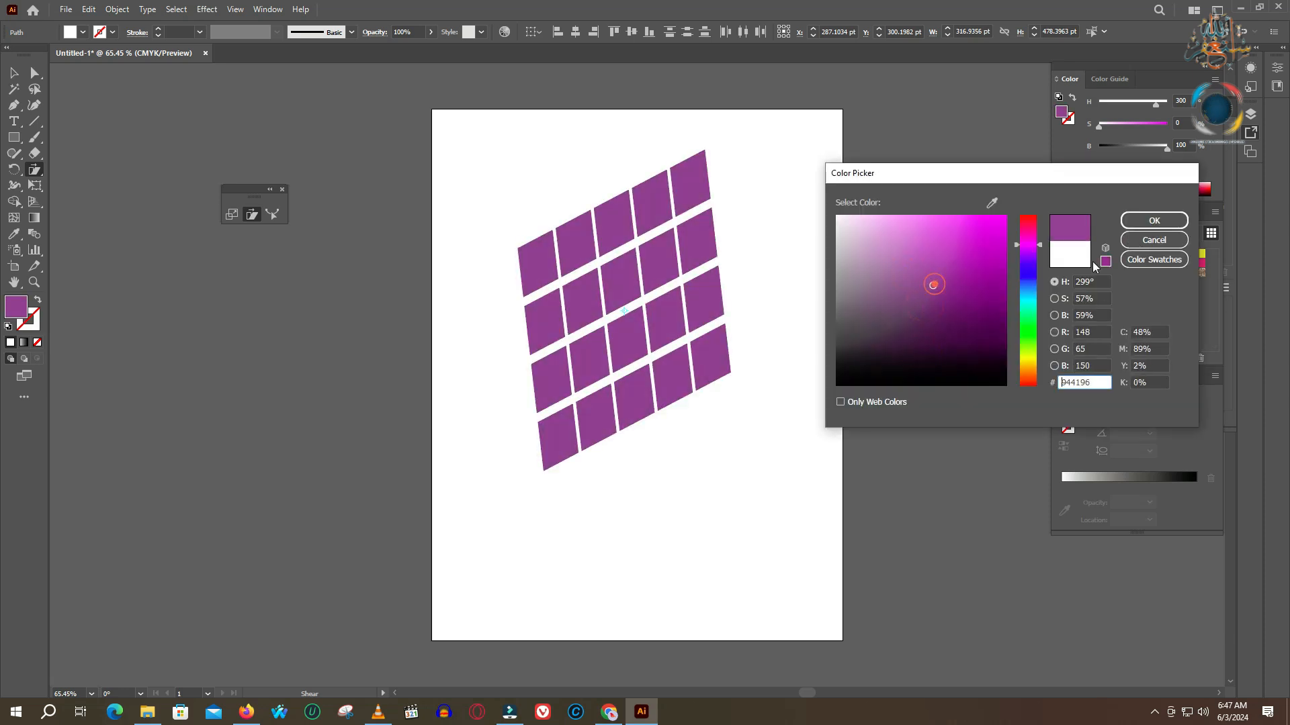
left_click(1155, 222)
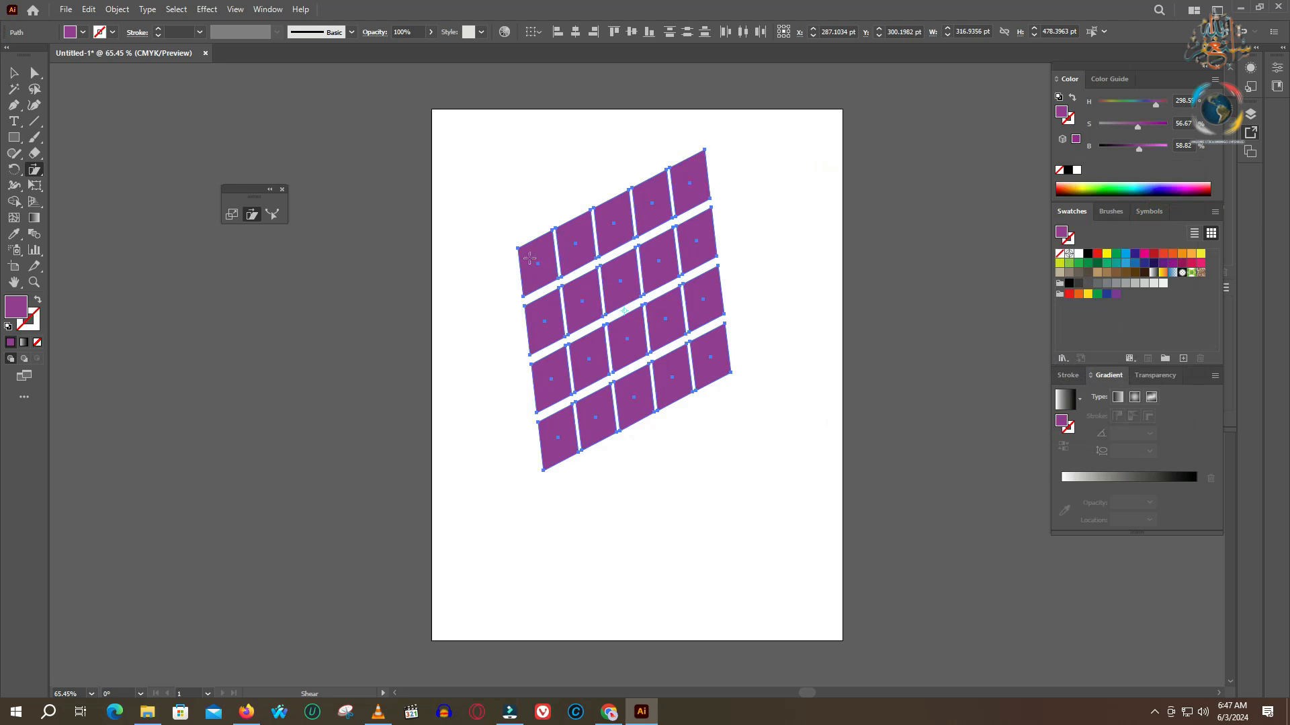
Shear the purple grid to about 349 by 367 pt and undo it along with the colour changes and preceding edits
left_click_drag(705, 149, 717, 220)
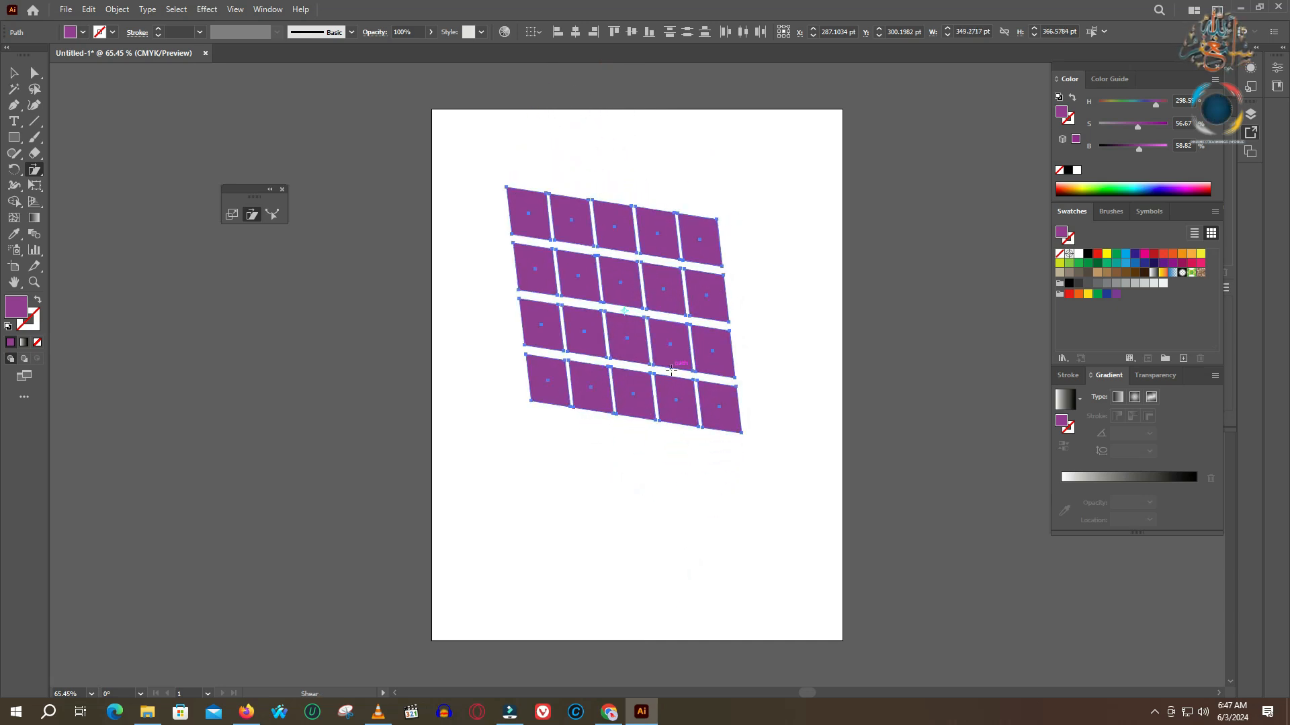
key("v")
key("ctrl+z")
key("d")
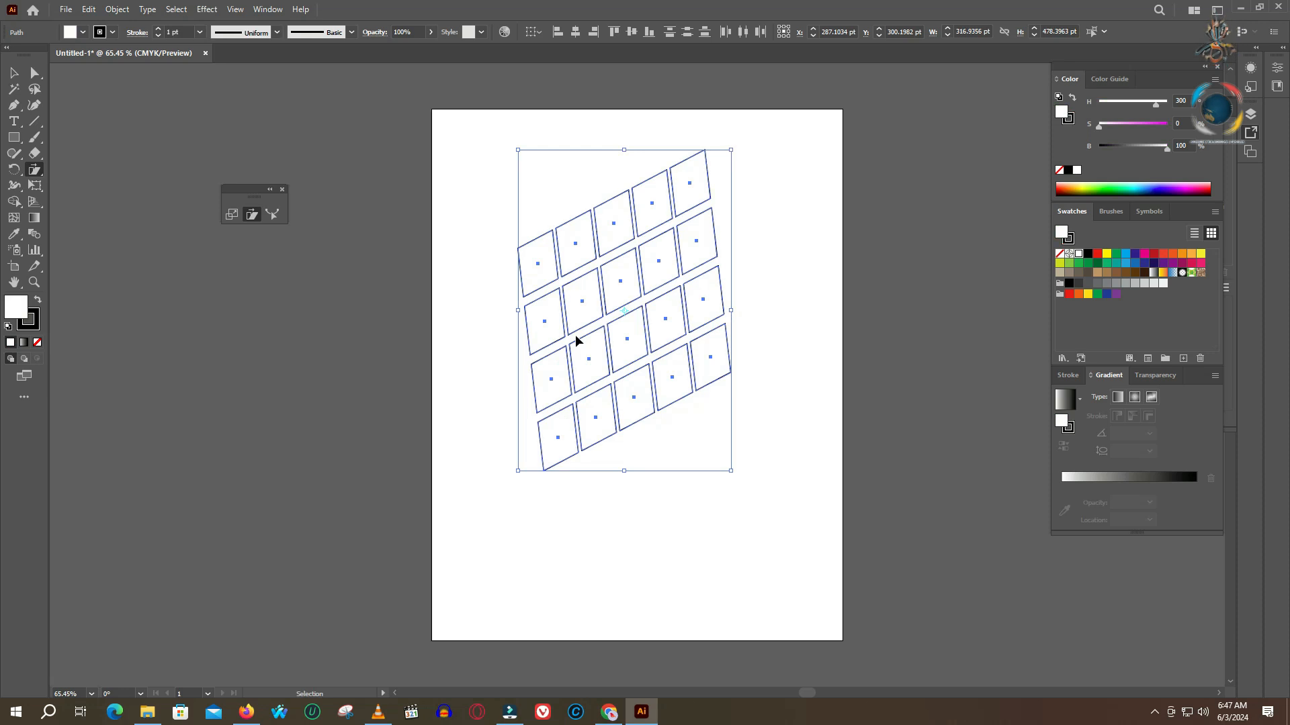
key("ctrl+z")
key("ctrl+z")
Activate the Reshape tool on the empty artboard
left_click(273, 214)
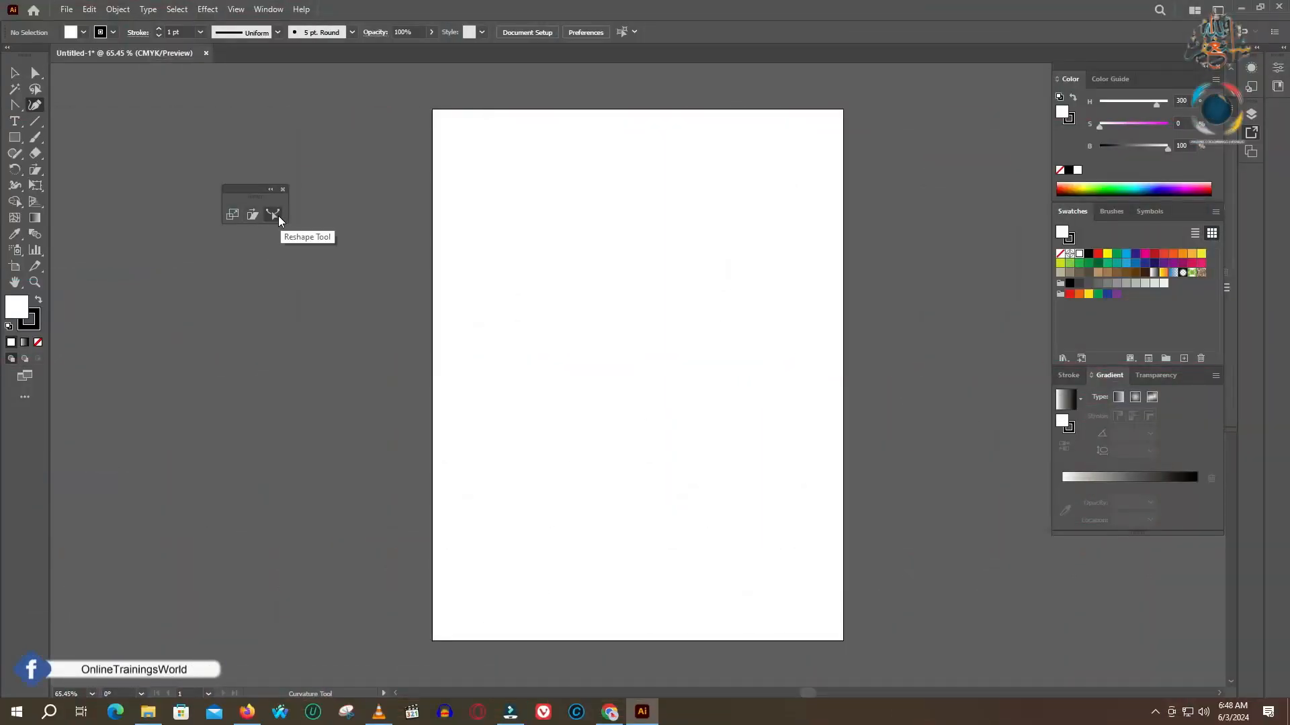
left_click(273, 216)
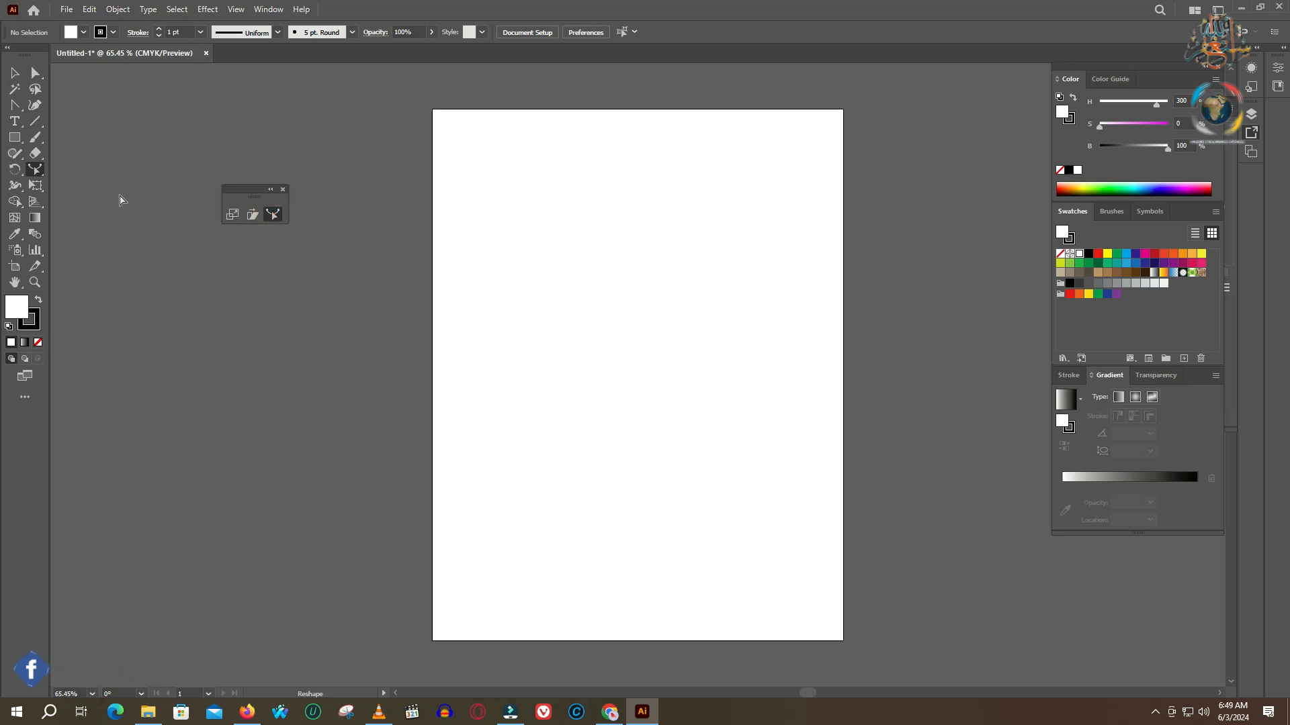
Draw a tall rectangle about 86 by 392 pt and pull its right edge outward near the upper end with the Reshape tool
left_click(14, 137)
left_click_drag(536, 213, 594, 477)
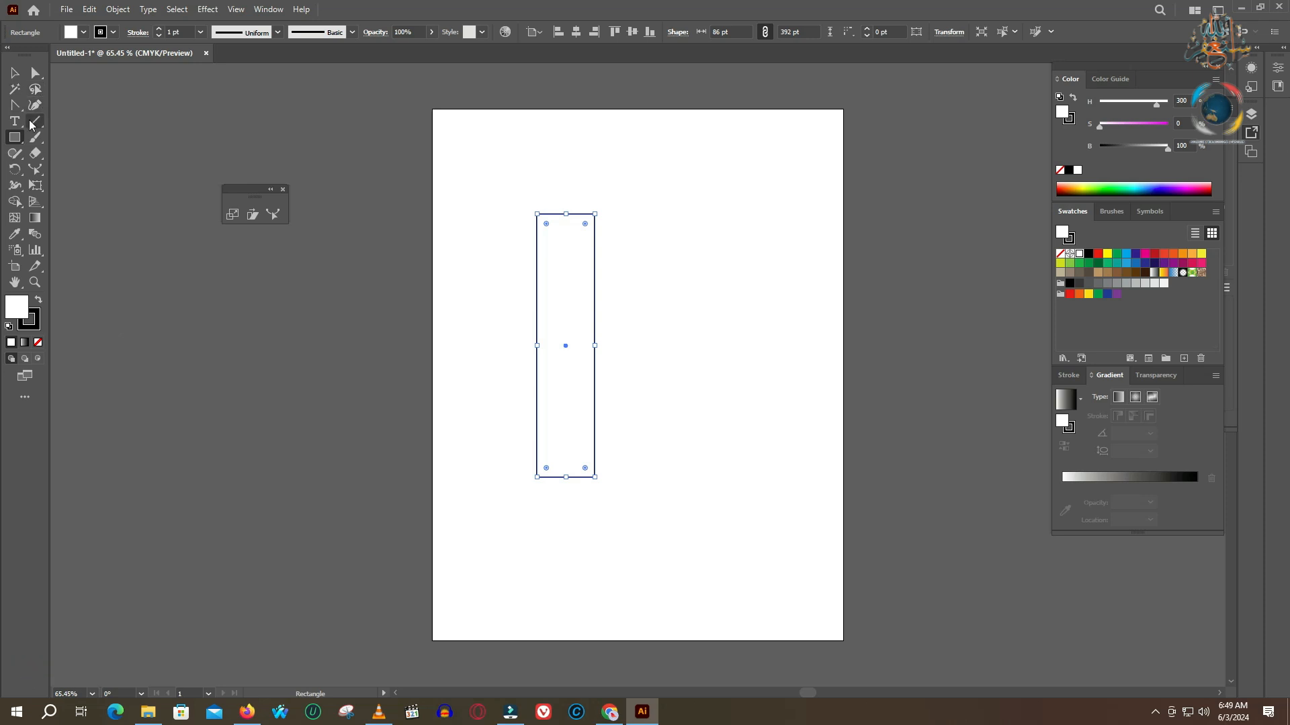
left_click(38, 167)
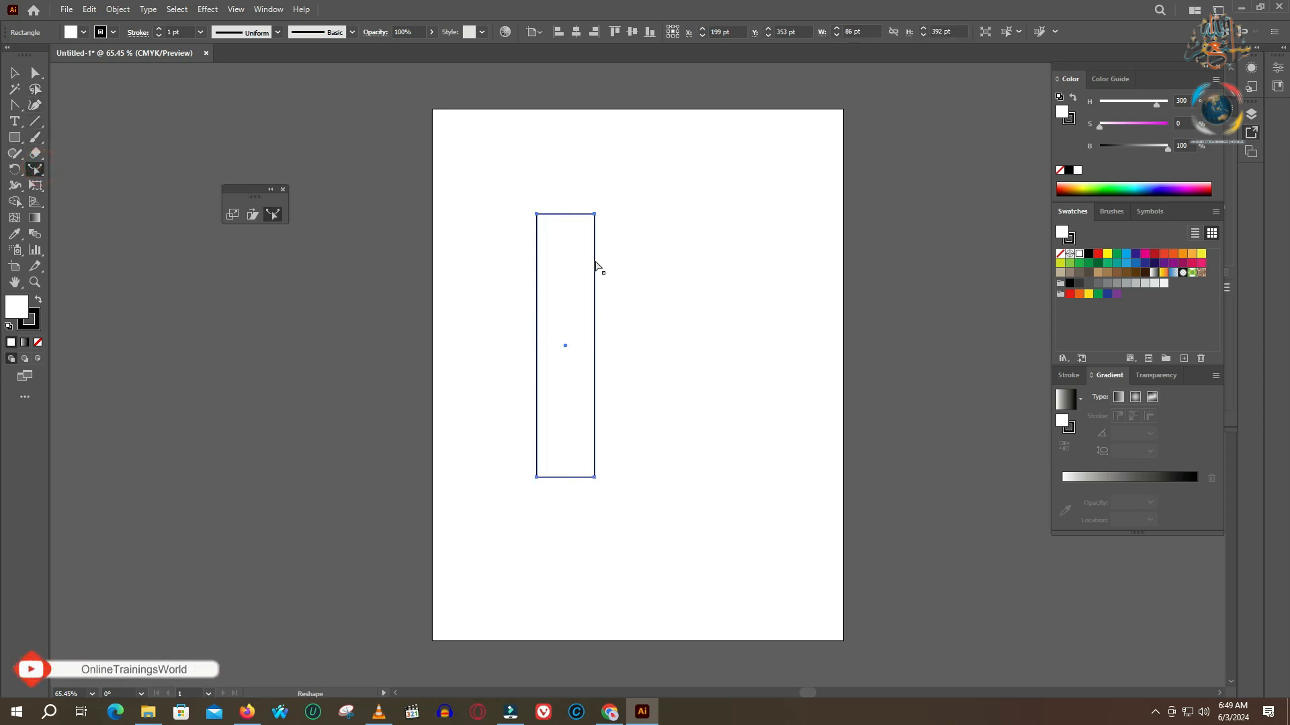
left_click_drag(593, 266, 623, 255)
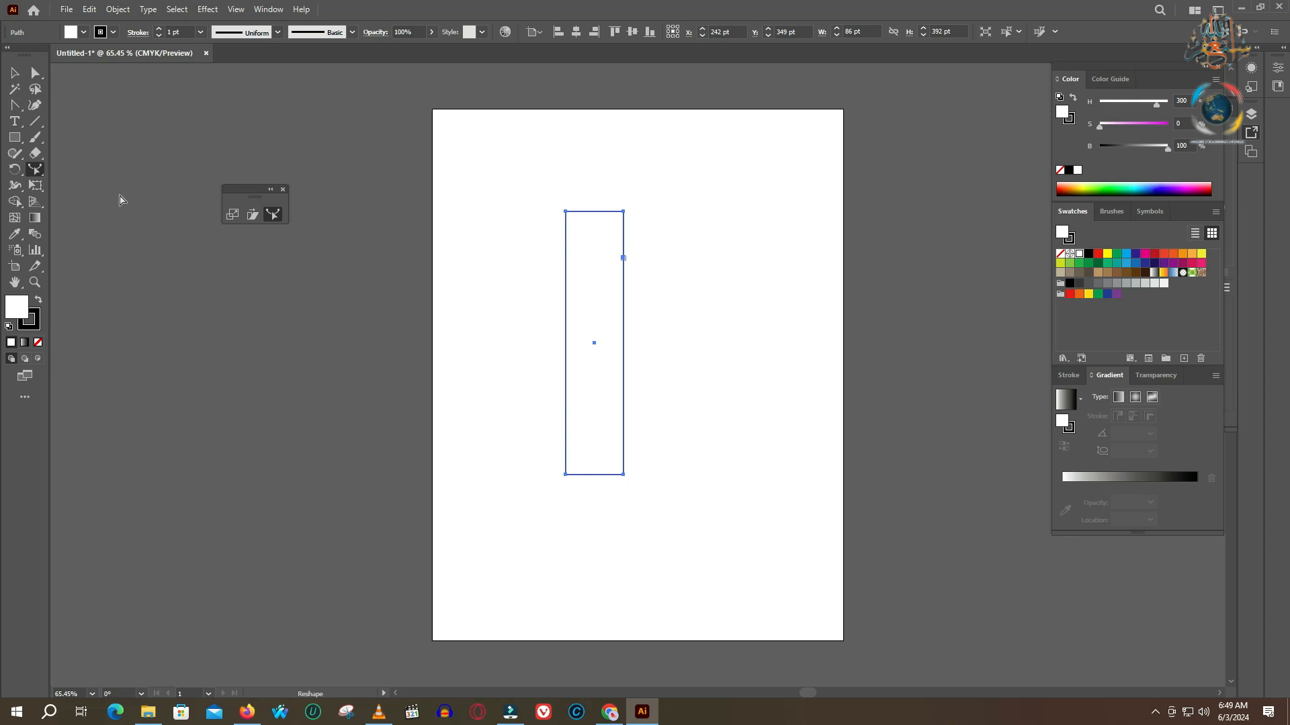
Directly select the rectangle's upper anchor points and reshape its top edge up and to the right, to about 129 by 475 pt
left_click(36, 74)
left_click_drag(653, 178, 611, 531)
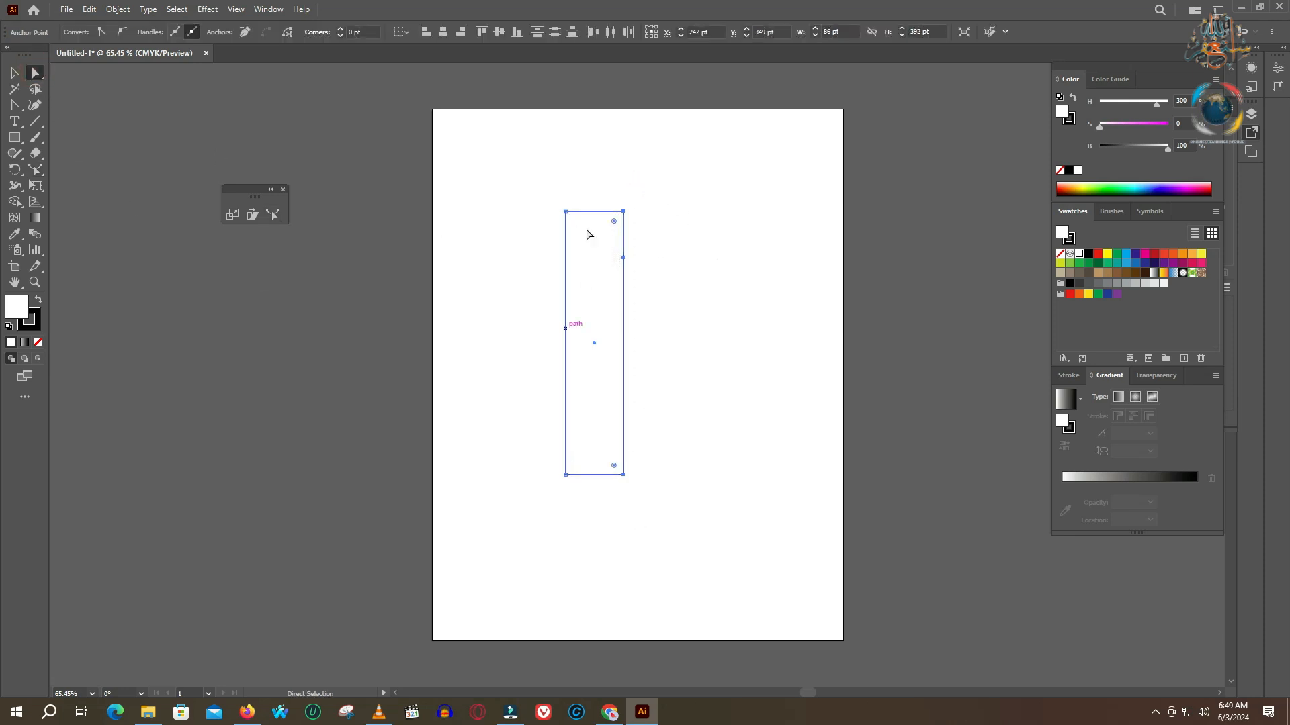
left_click_drag(518, 174, 717, 247)
left_click(270, 214)
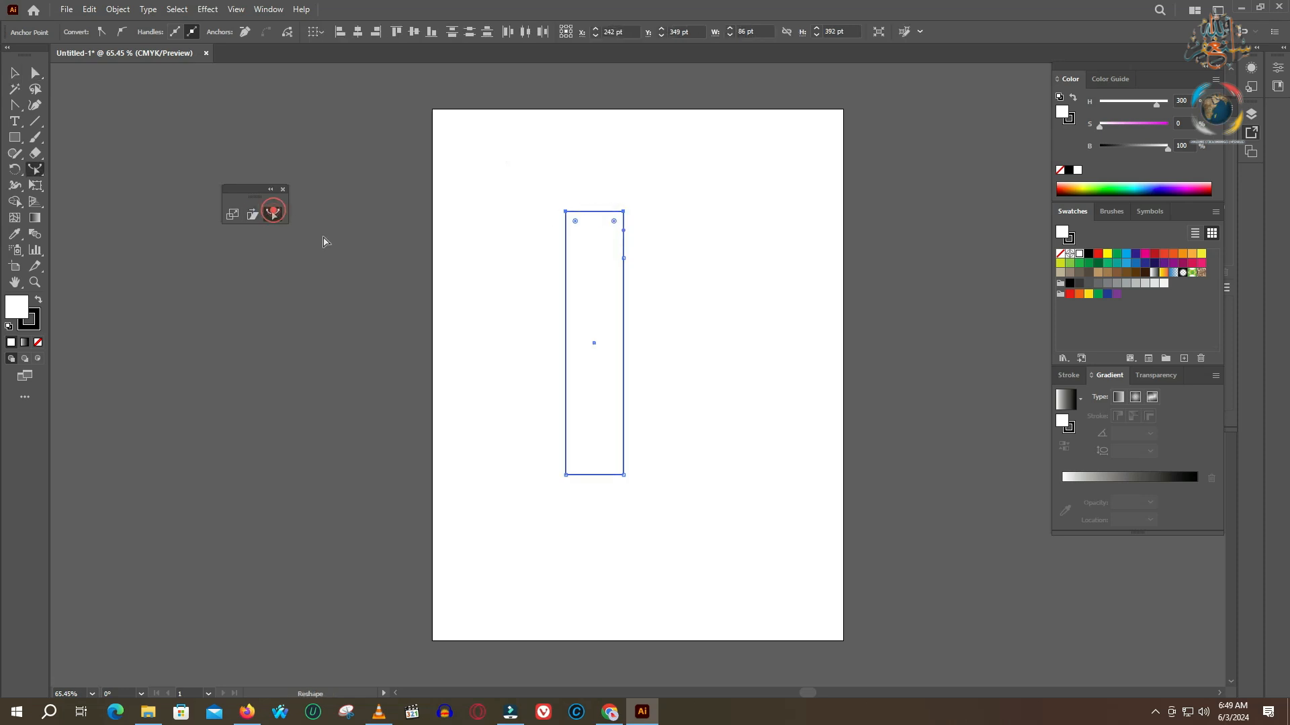
left_click_drag(595, 215, 638, 155)
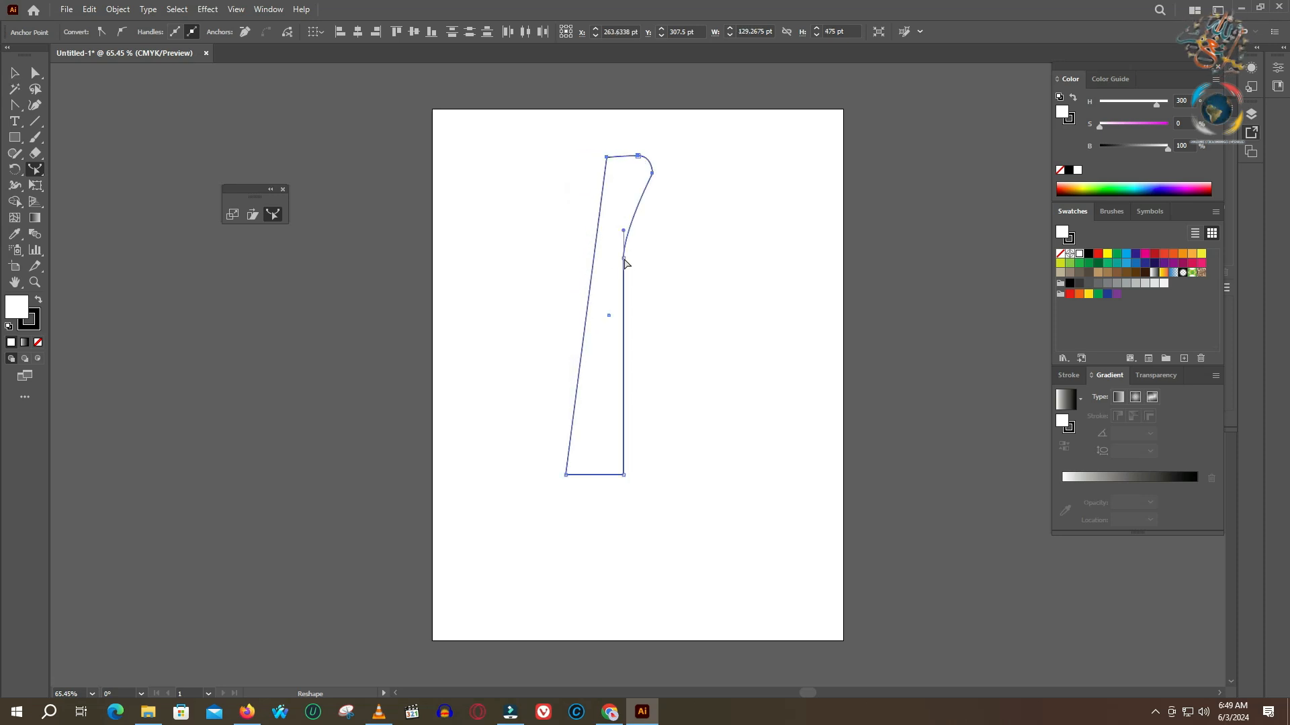
Reshape the path's right side, lower left side and upper-right corner into a curved leaning shape about 297 by 425 pt
left_click_drag(624, 262, 657, 269)
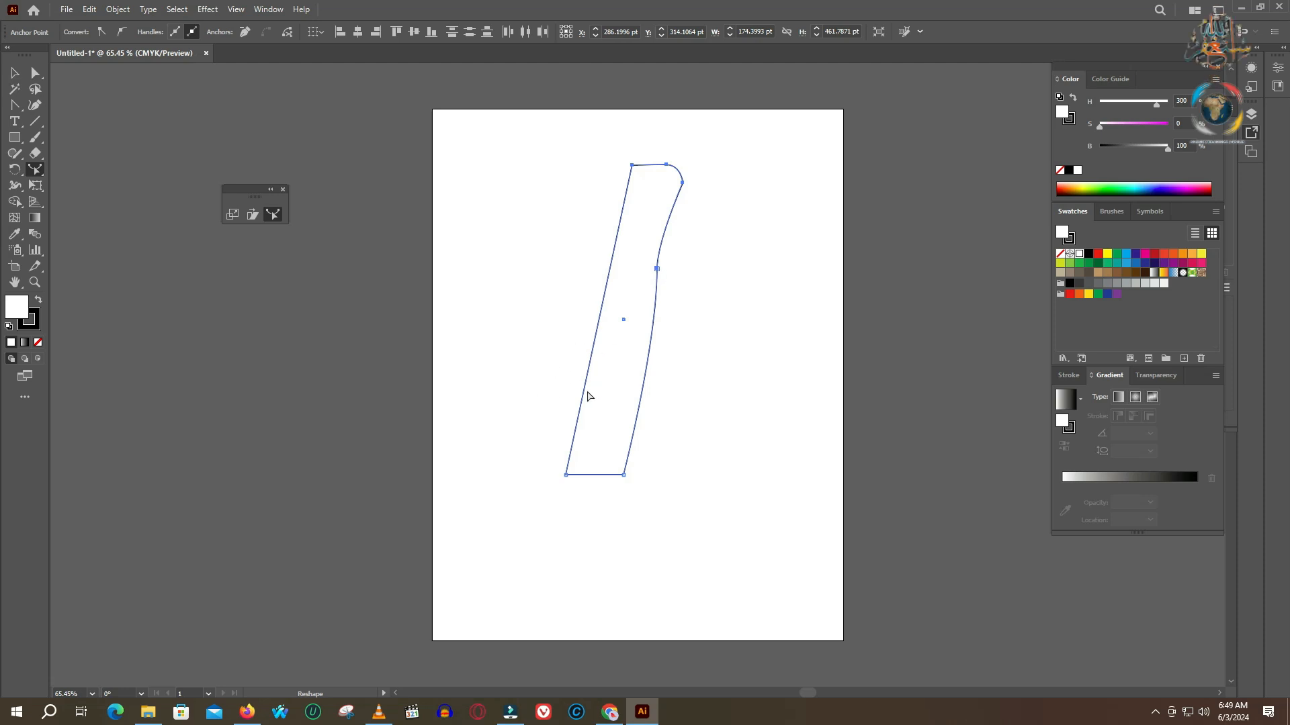
left_click_drag(582, 396, 542, 395)
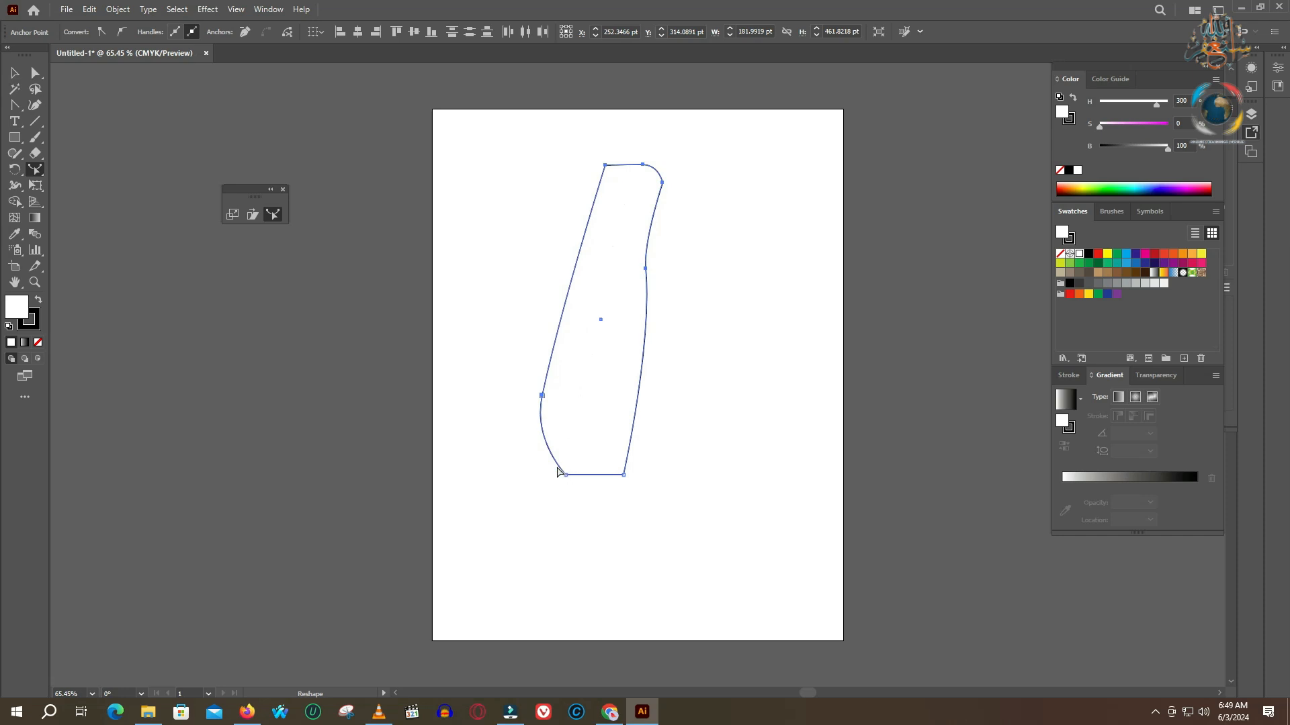
left_click(542, 395)
mouse_move(542, 395)
left_mouse_down()
mouse_move(549, 343)
mouse_move(521, 408)
left_mouse_up()
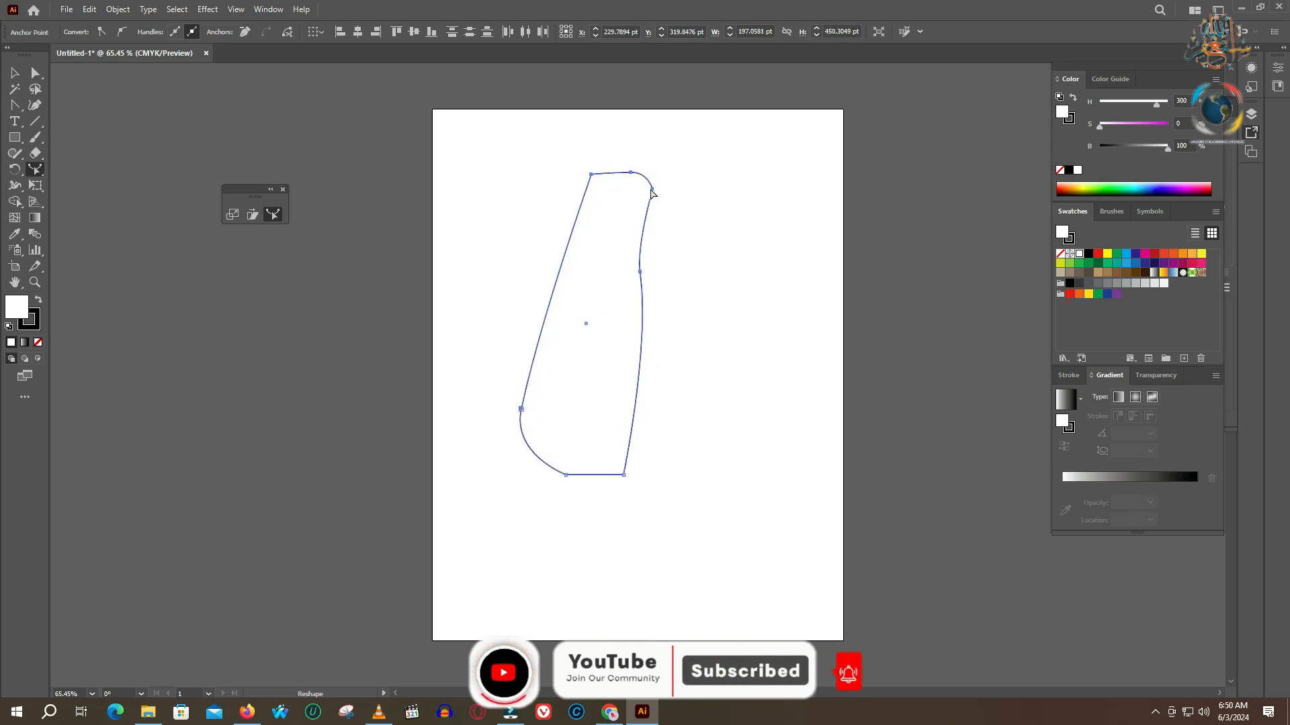
left_click_drag(652, 194, 728, 206)
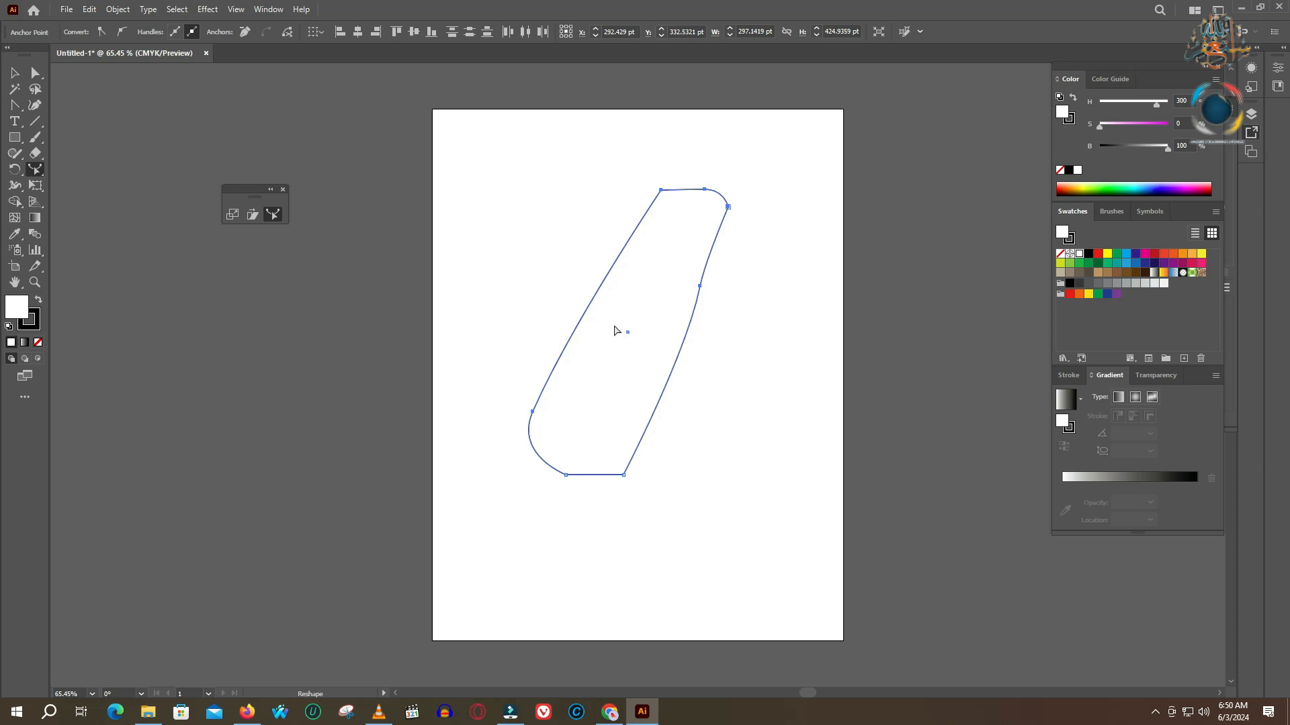
Undo the Reshape distortions back to the straight-sided rectangle
key("ctrl+z")
key("ctrl+z")
key("ctrl+z")
key("ctrl+z")
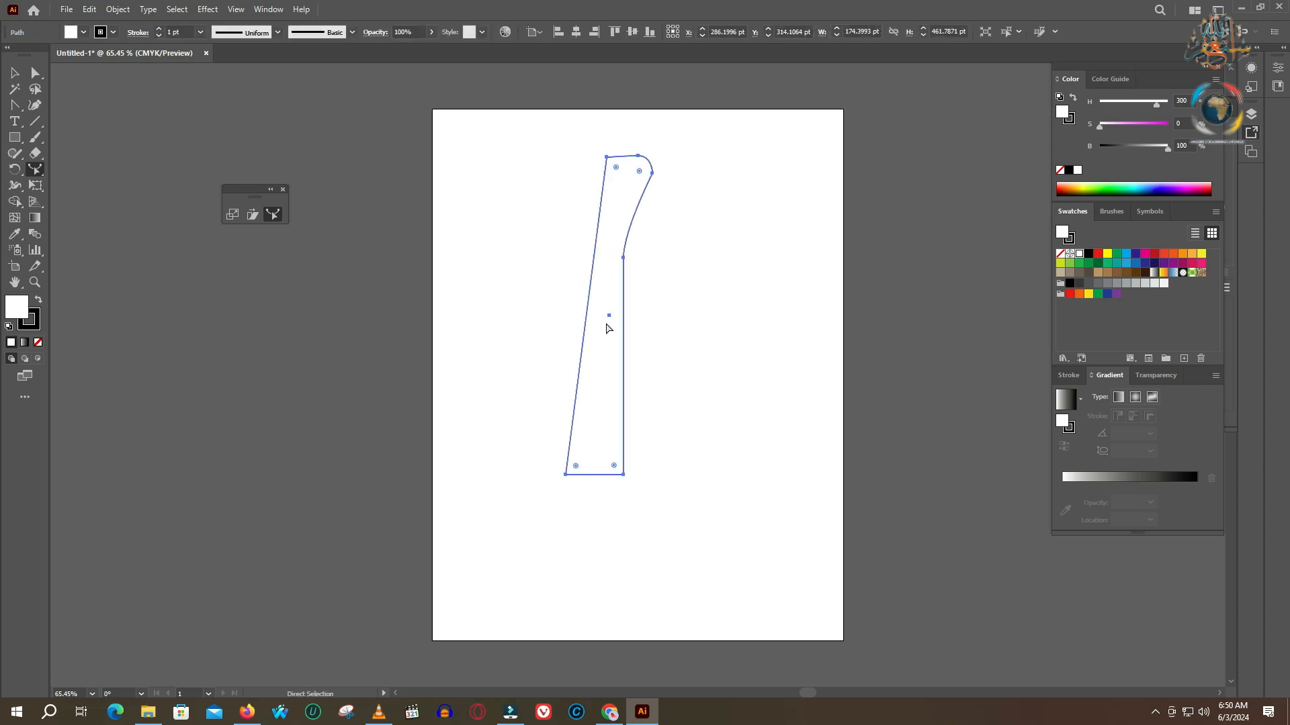
key("ctrl+z")
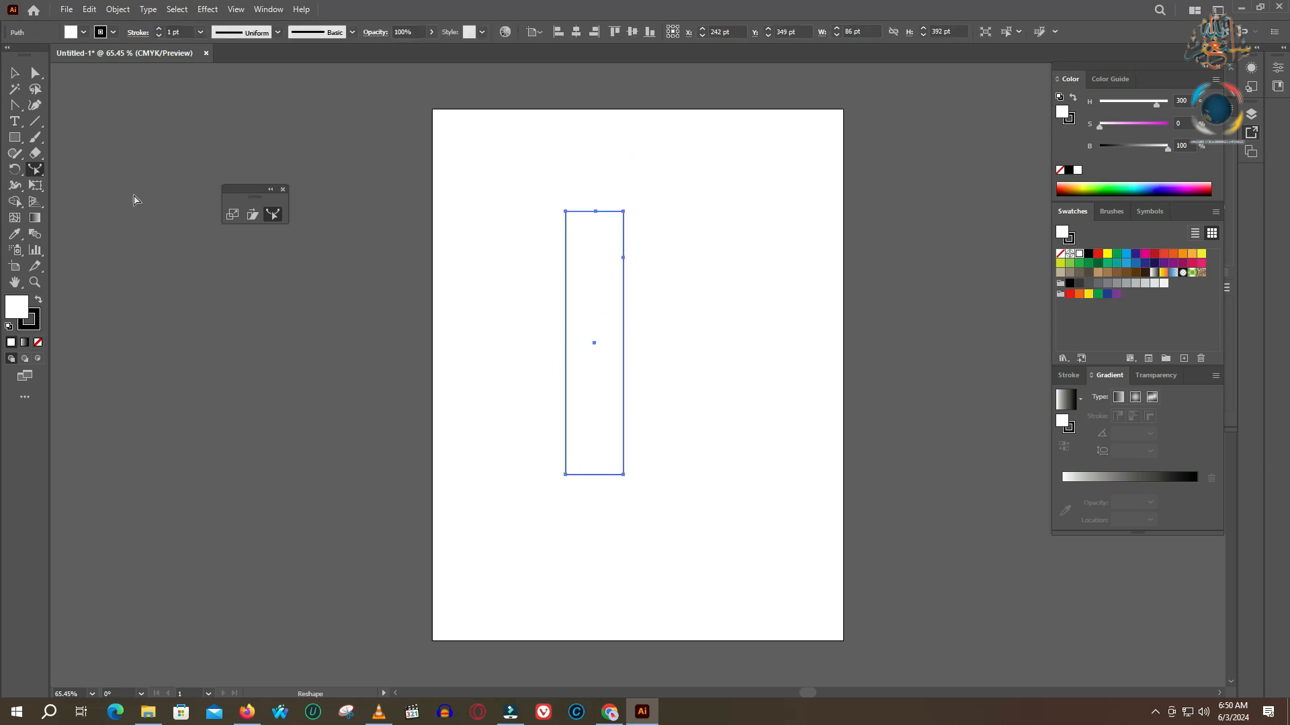